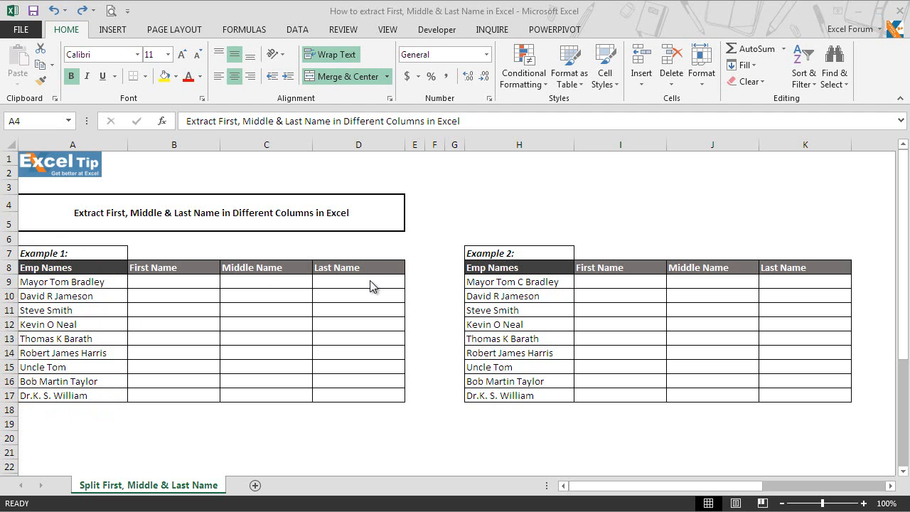
Select the Example 1 names A9:A17 and start a Delimited Text to Columns split.
click(302, 32)
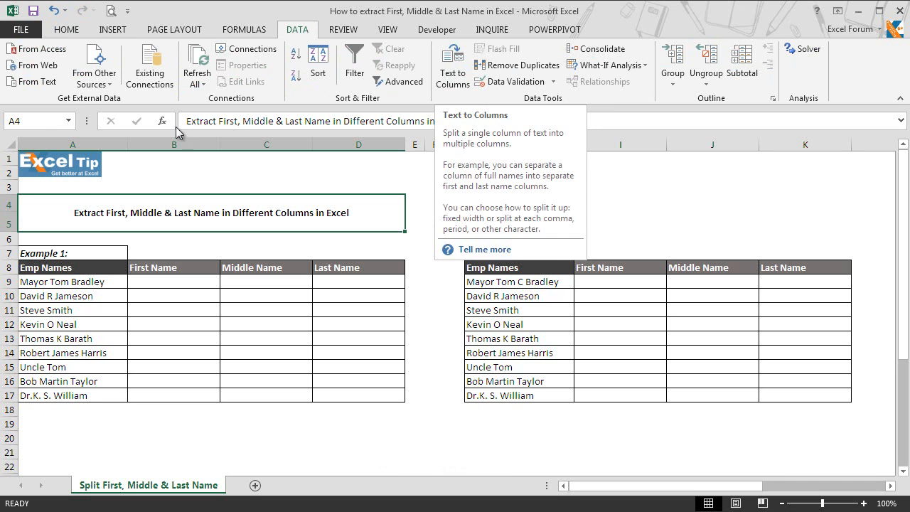
click(47, 290)
drag(60, 282, 52, 396)
key(alt+d)
key(e)
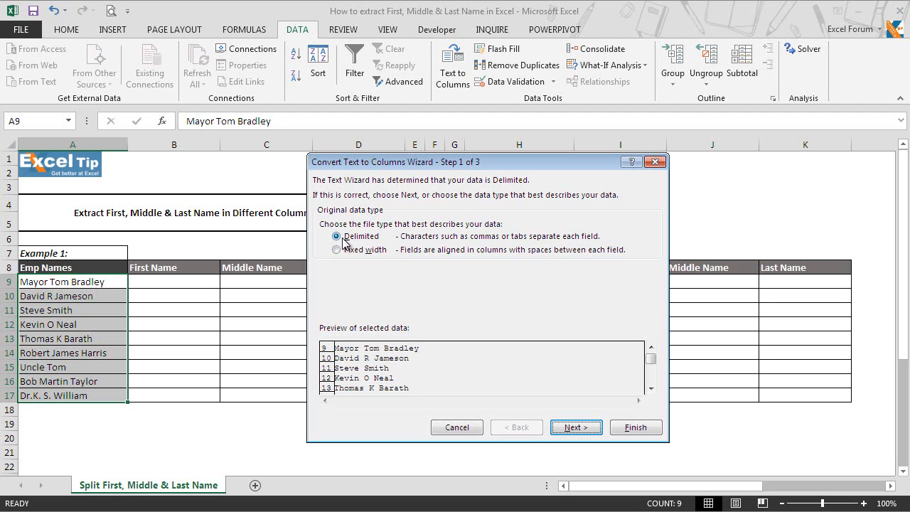
click(587, 428)
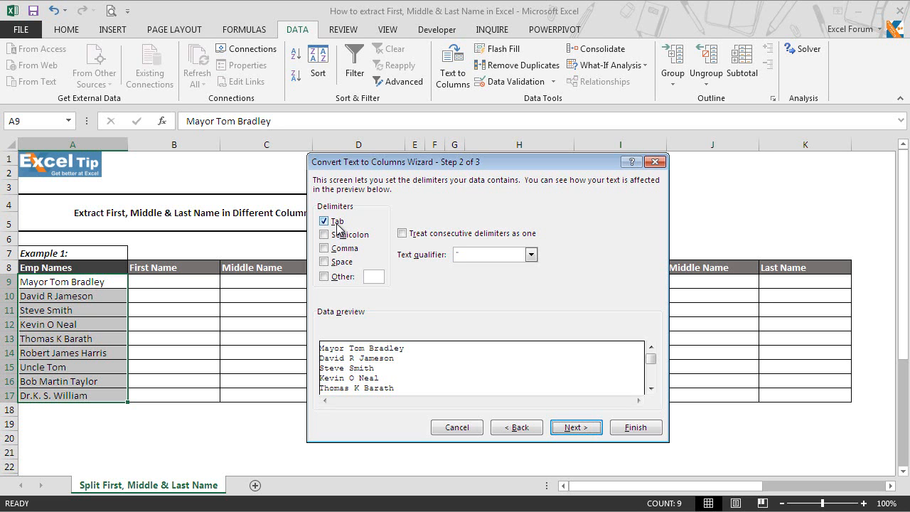
Make the split use Space as the only delimiter instead of Tab, then continue to column format.
click(333, 261)
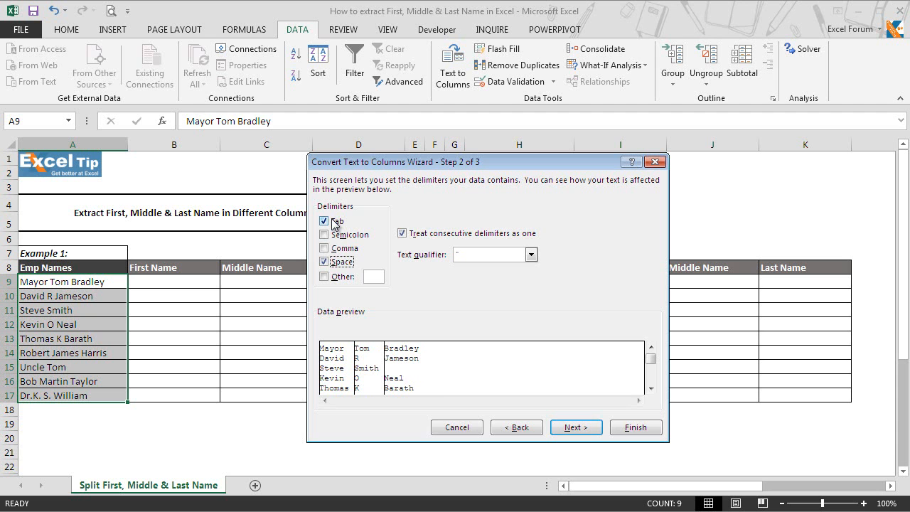
click(335, 223)
click(581, 429)
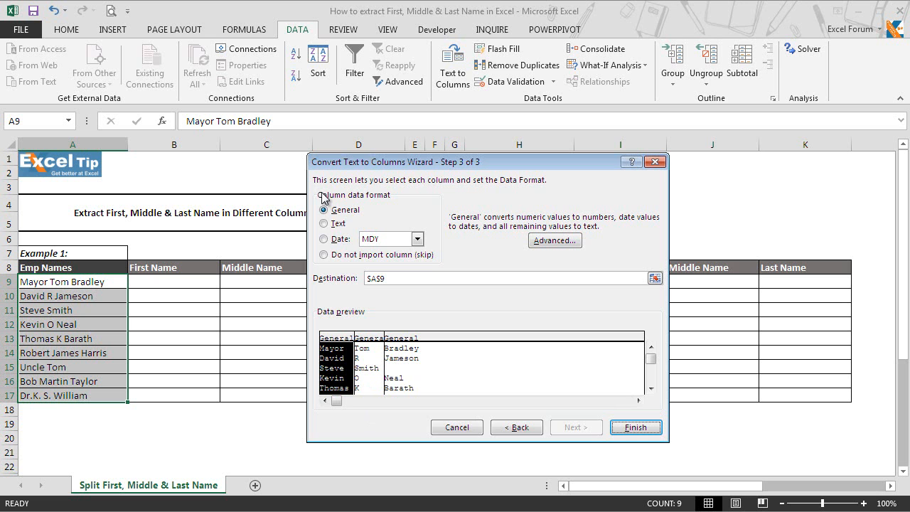
Set the split destination to cell $B$9.
click(397, 279)
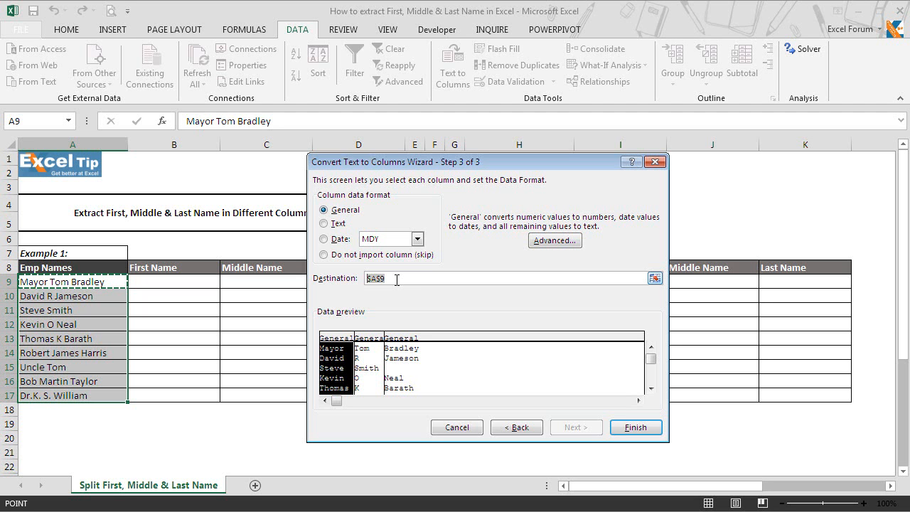
click(179, 282)
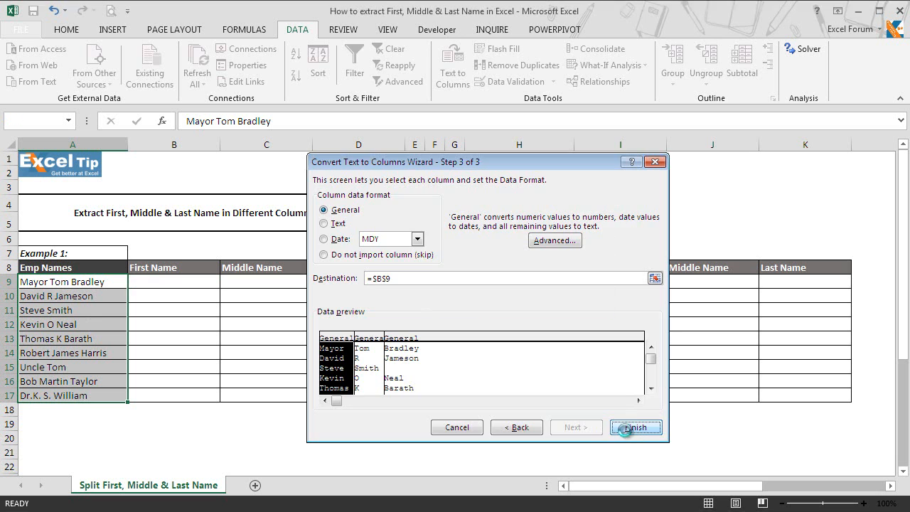
Finish the wizard and accept replacing existing cells, filling B9:D17 with name parts.
click(625, 430)
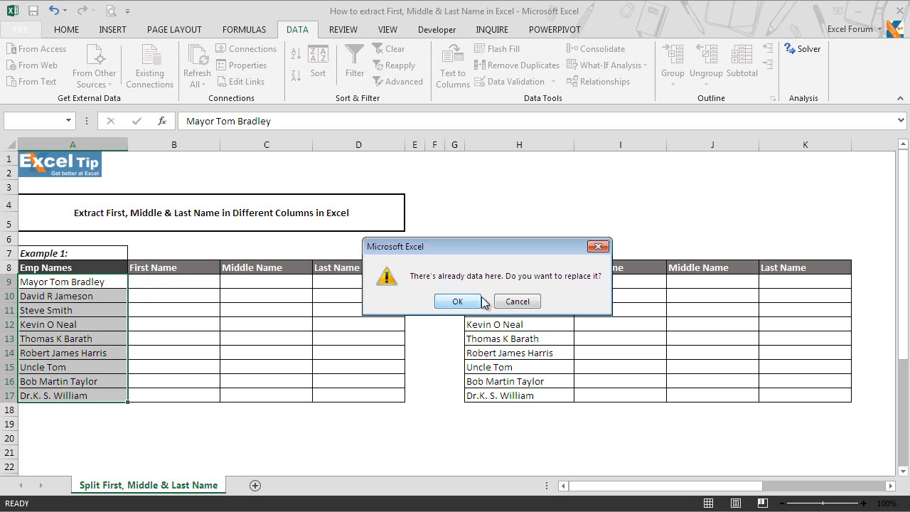
click(460, 303)
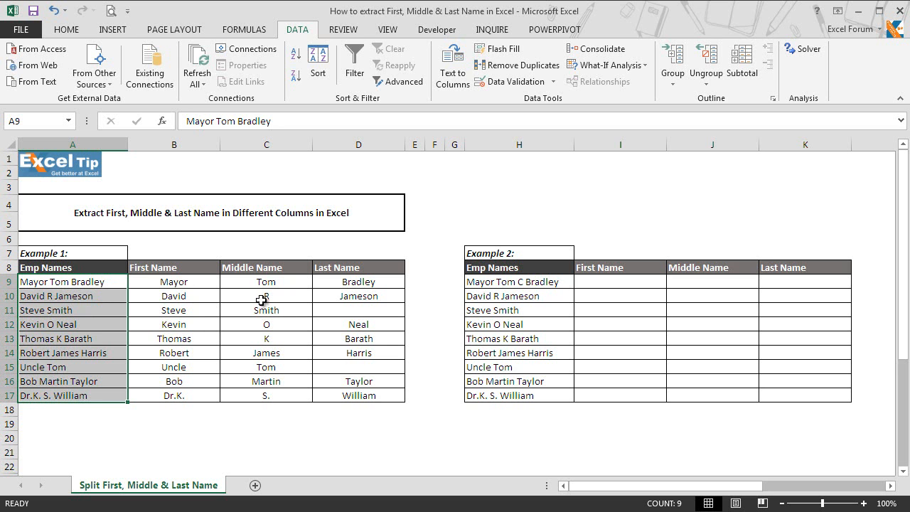
click(50, 294)
click(10, 309)
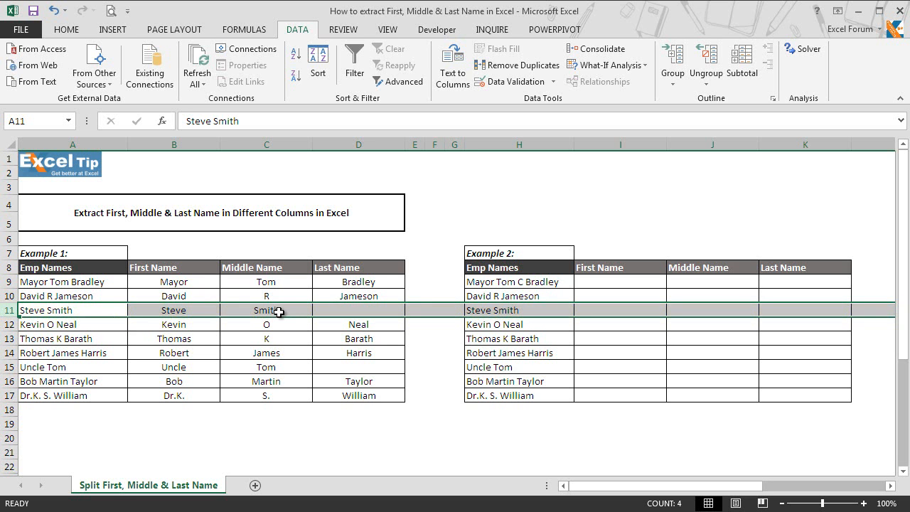
click(278, 311)
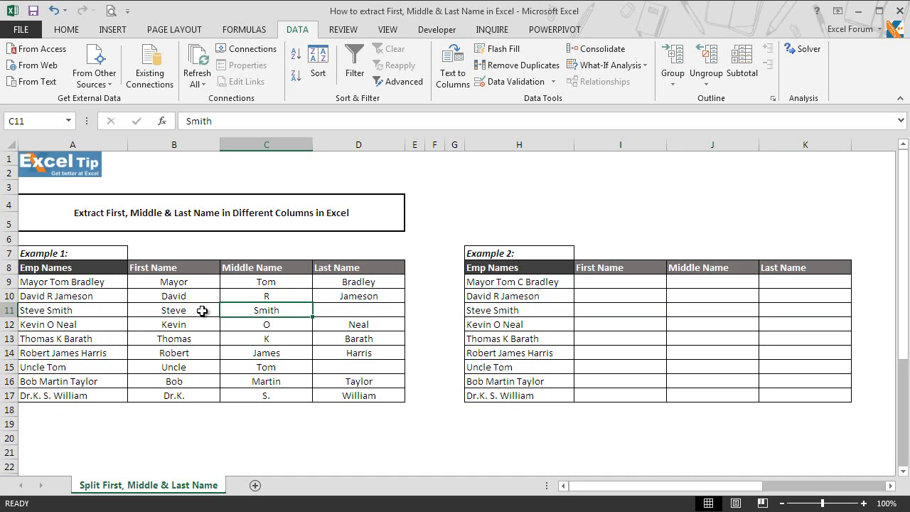
click(486, 280)
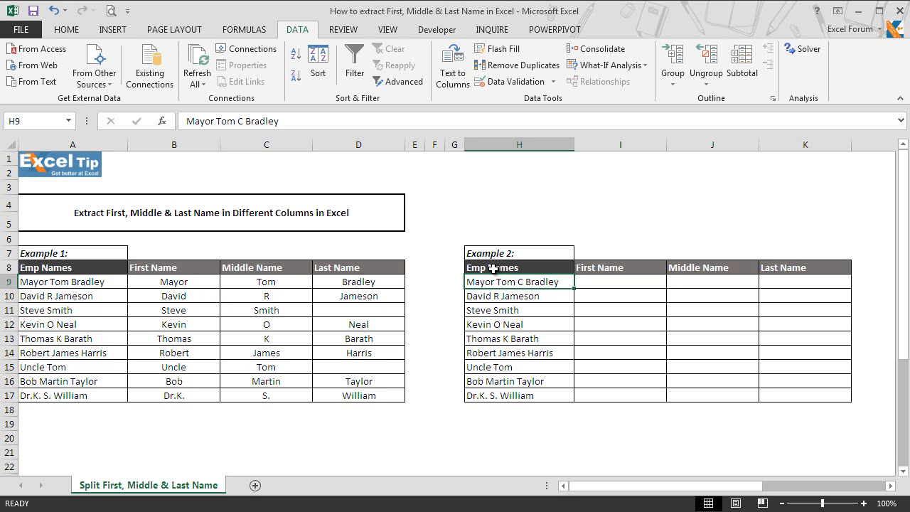
Bring the Example 2 Emp Names table into view and select cell I9.
click(493, 268)
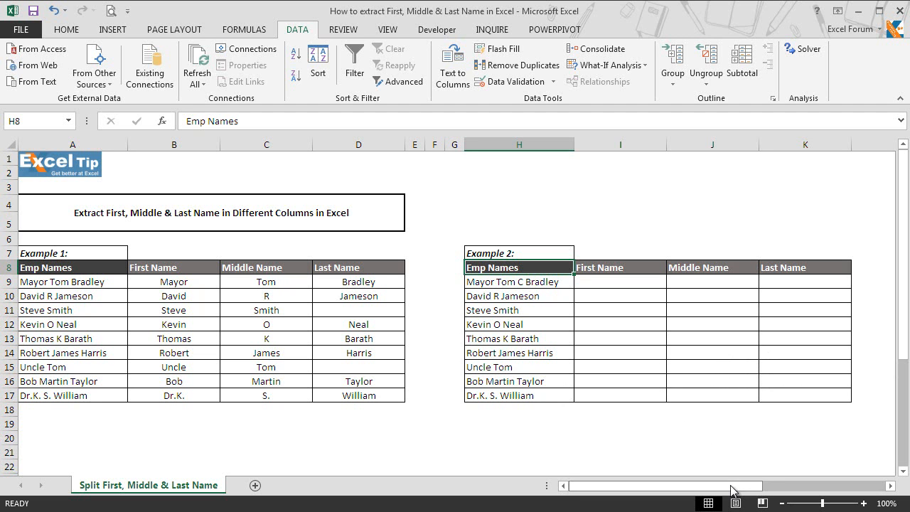
click(890, 486)
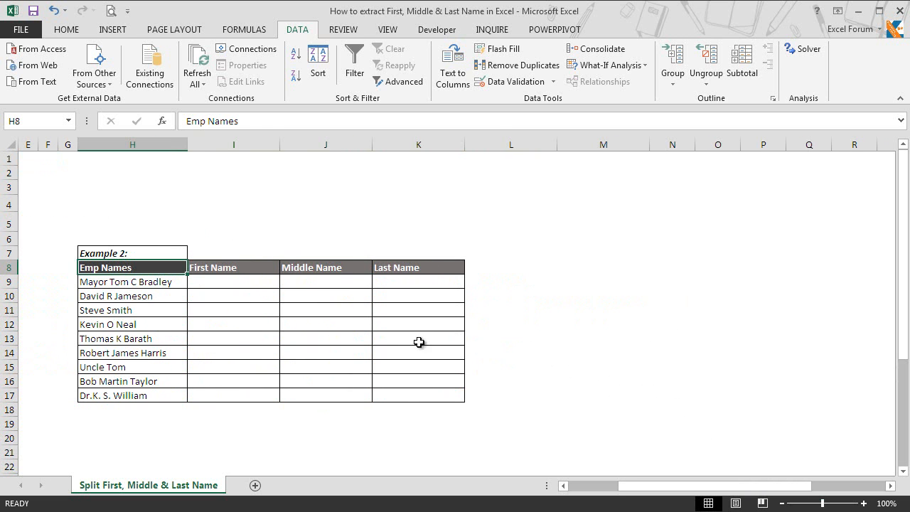
click(233, 285)
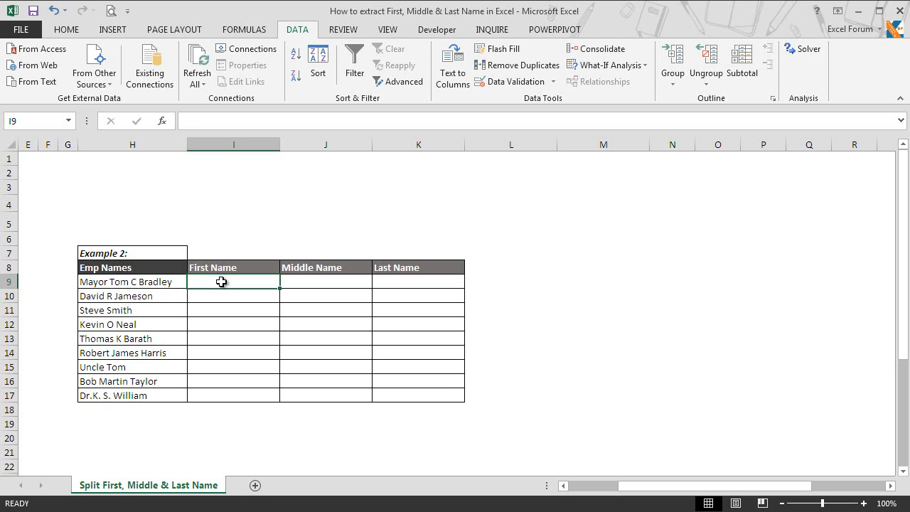
In I9, begin the first-name formula =LEFT(H9,SEARCH( using autocomplete.
text(=left)
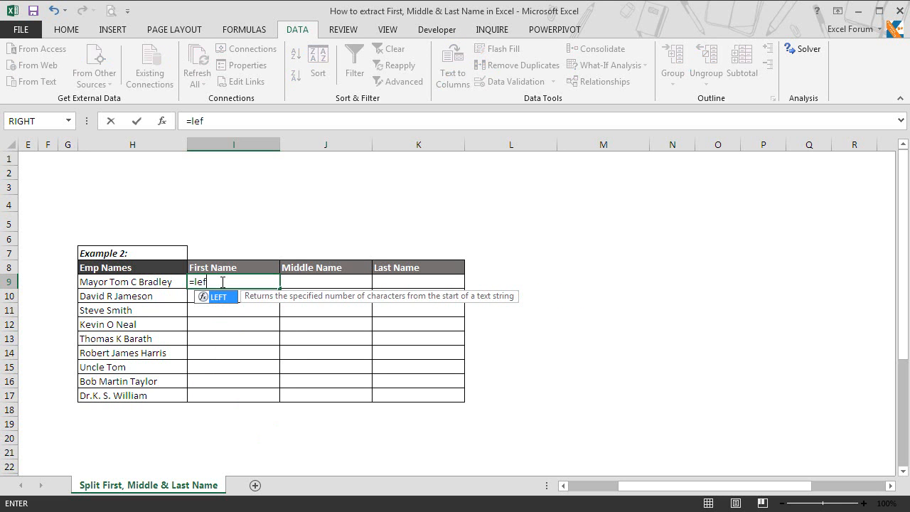
key(Tab)
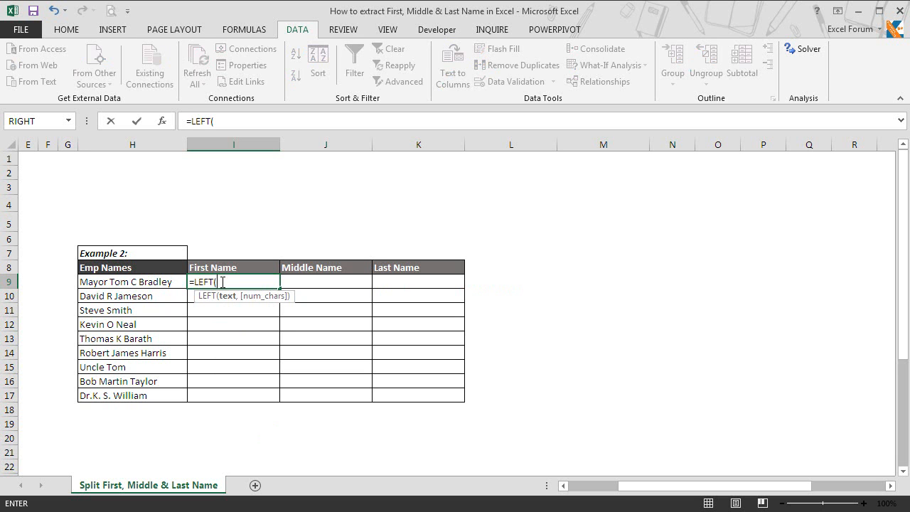
click(146, 280)
text(,)
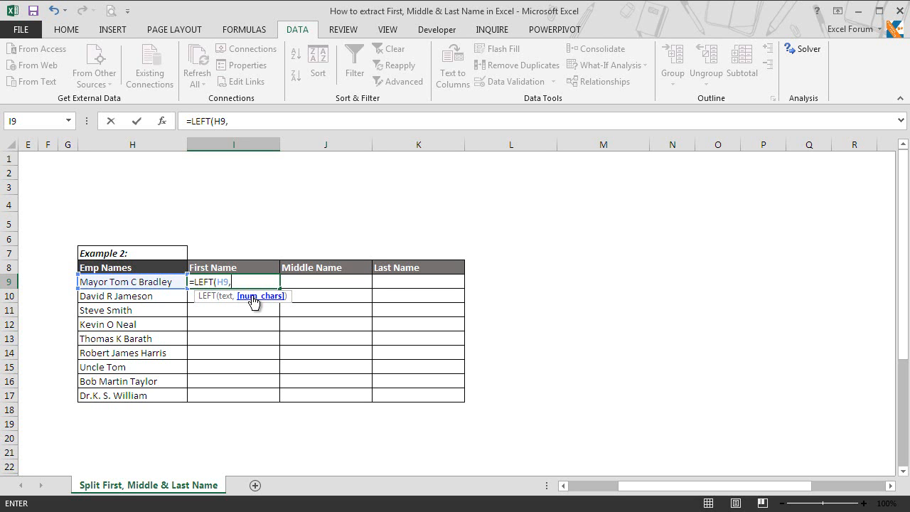
text(sear)
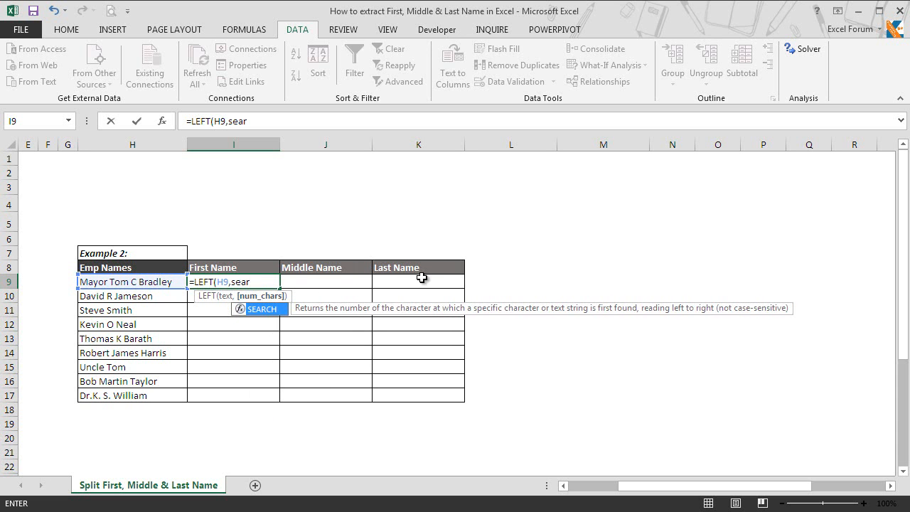
key(Tab)
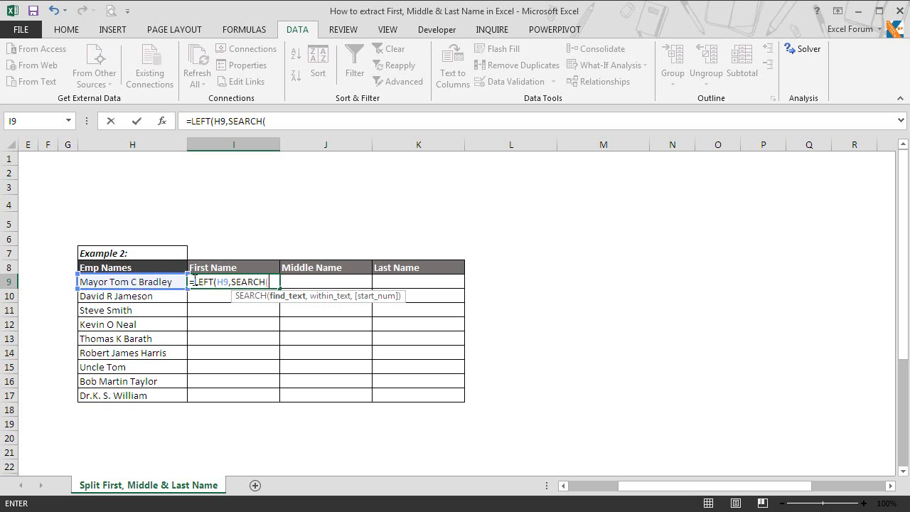
Complete I9 as =LEFT(H9,SEARCH(" ",H9)-1) so it shows 'Mayor'.
text(" ")
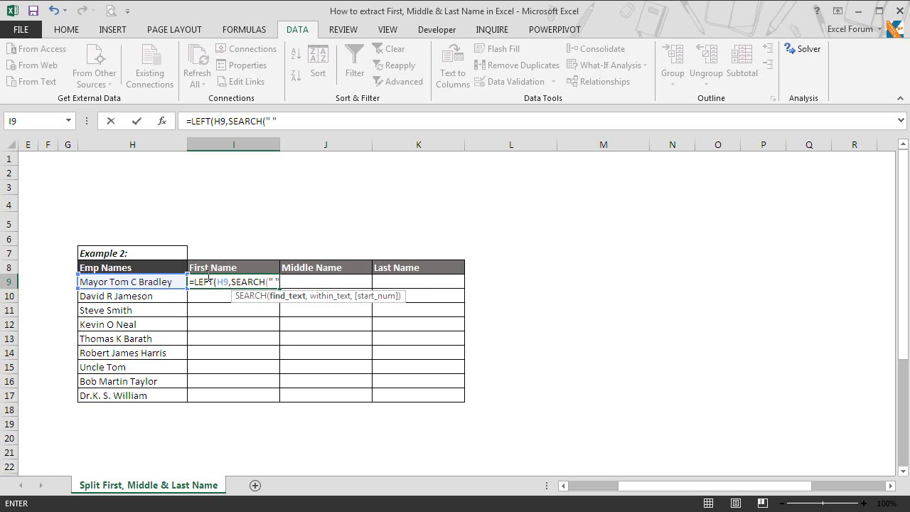
text(,)
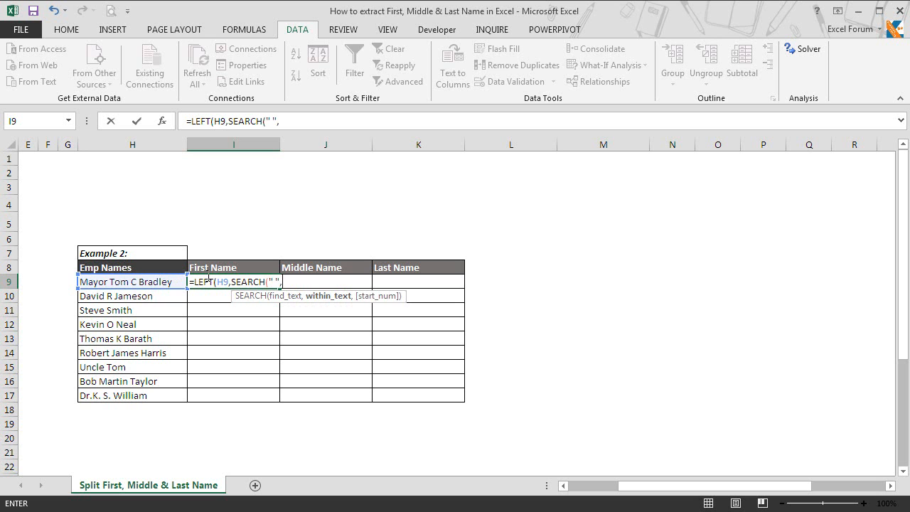
click(154, 282)
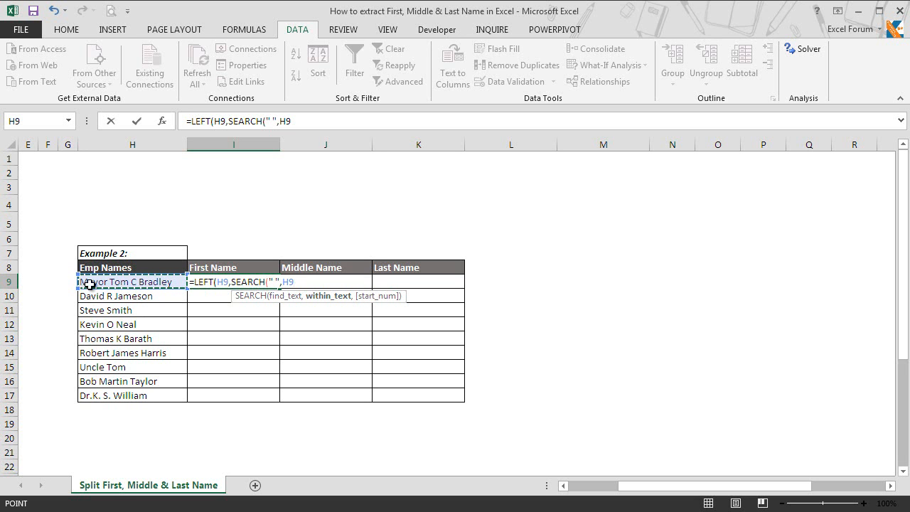
text())
click(259, 278)
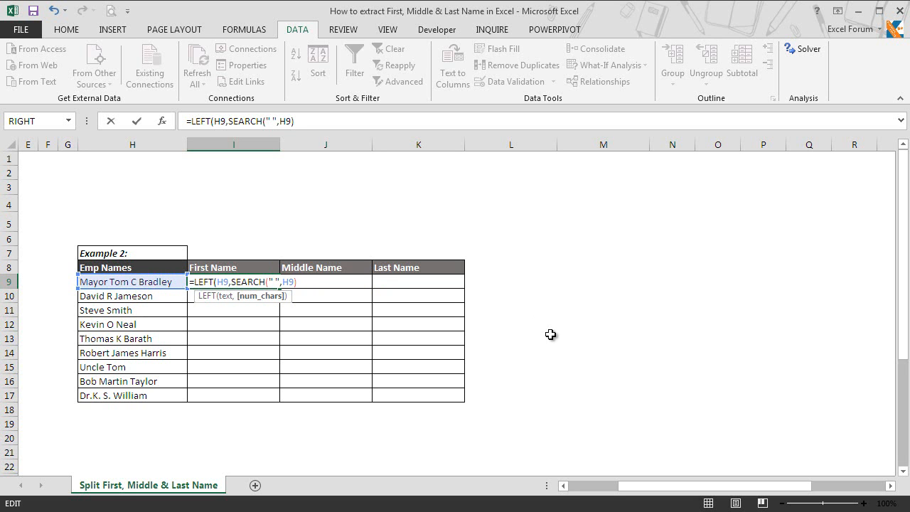
text(-1)
text())
key(Return)
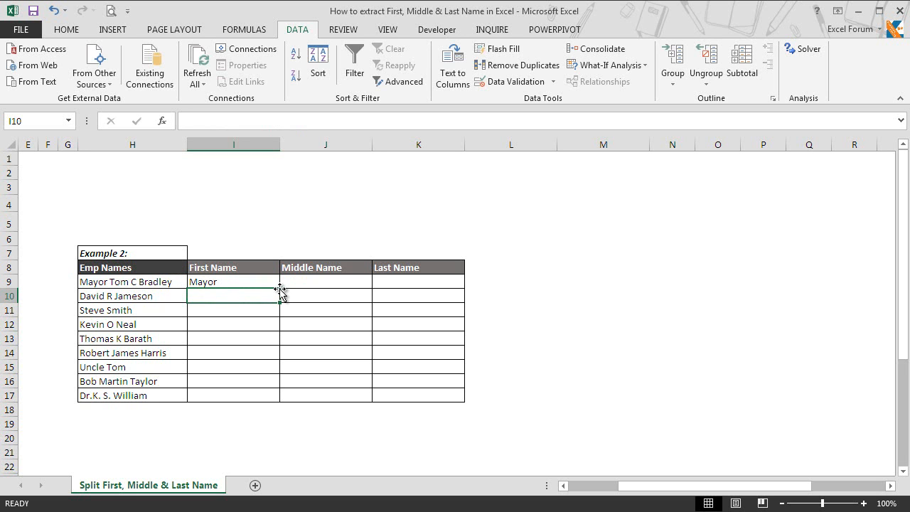
In J9, start the middle-name formula with =IF(LEN(H9).
click(346, 284)
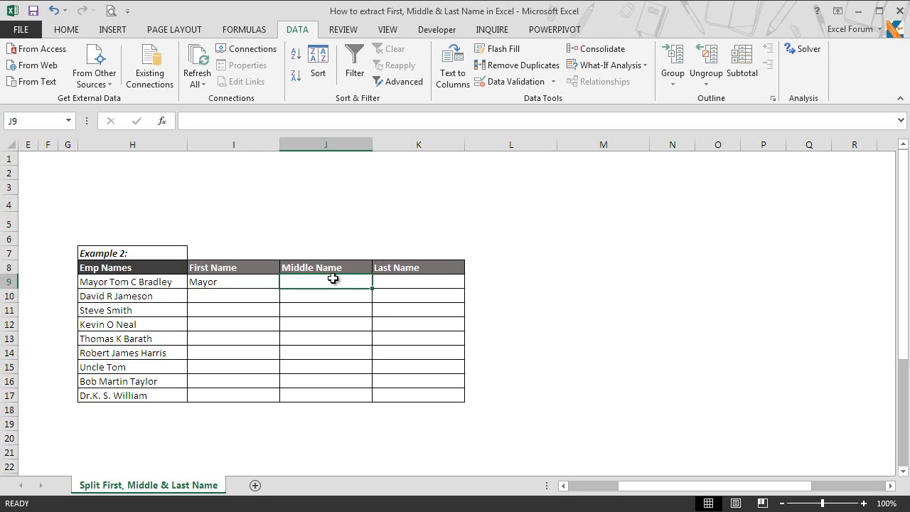
text(=)
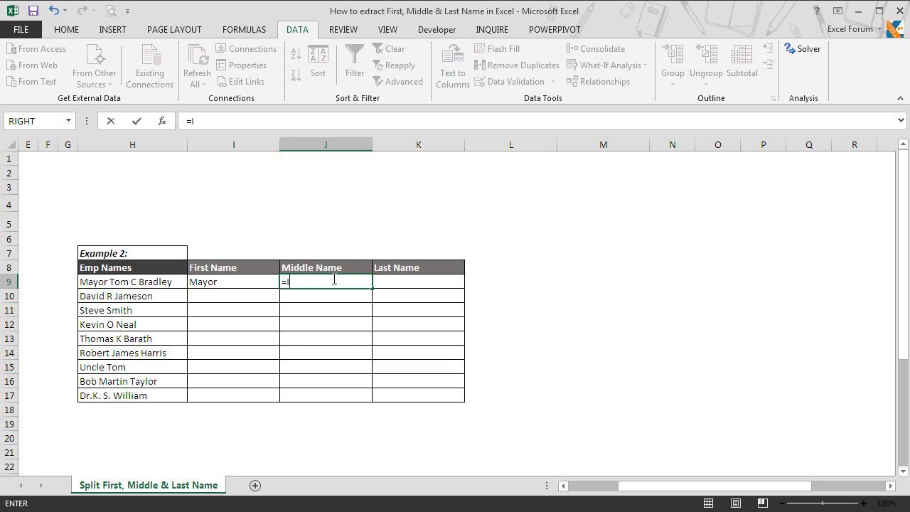
text(IF)
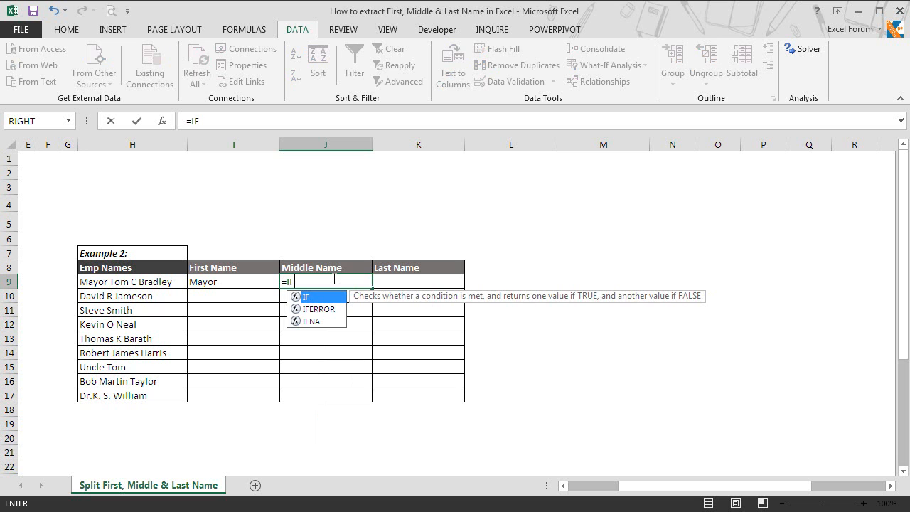
text(()
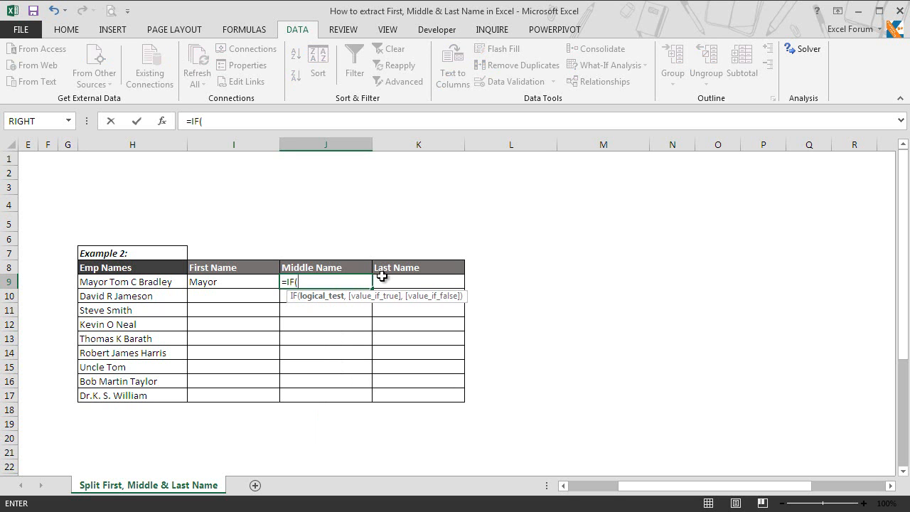
text(len)
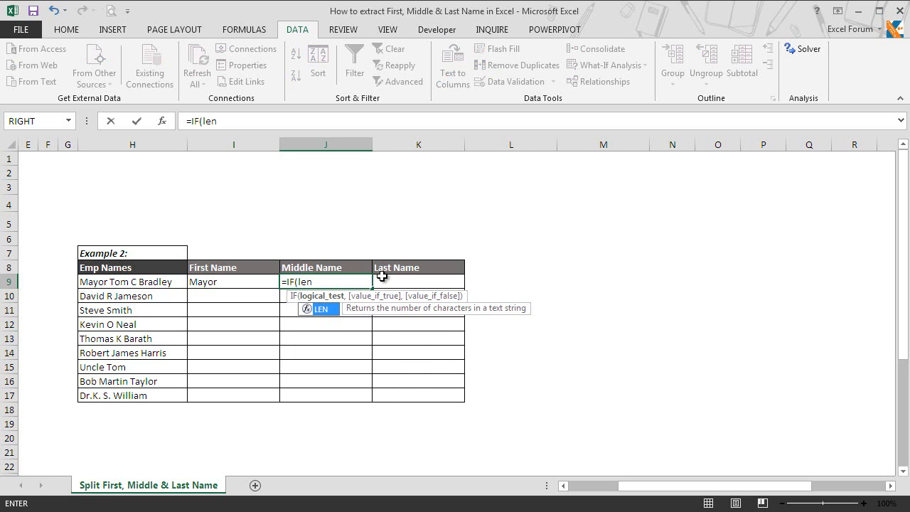
key(Tab)
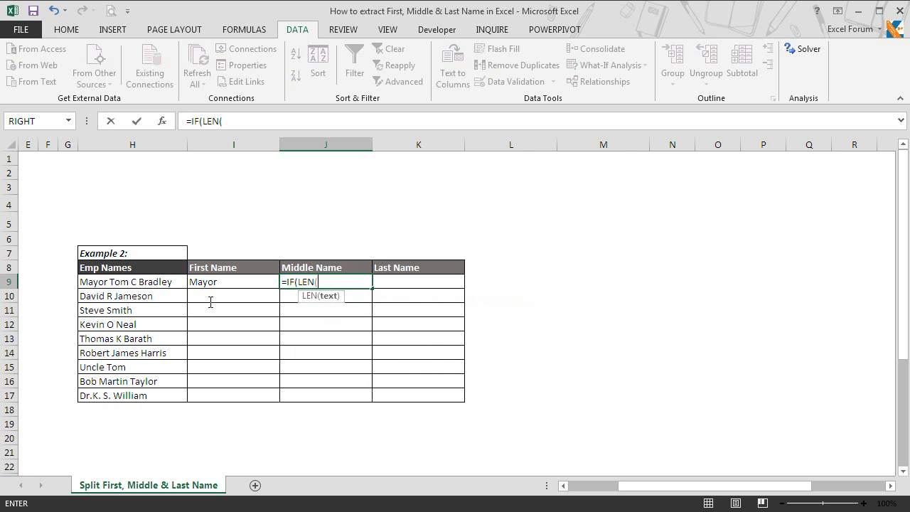
click(146, 282)
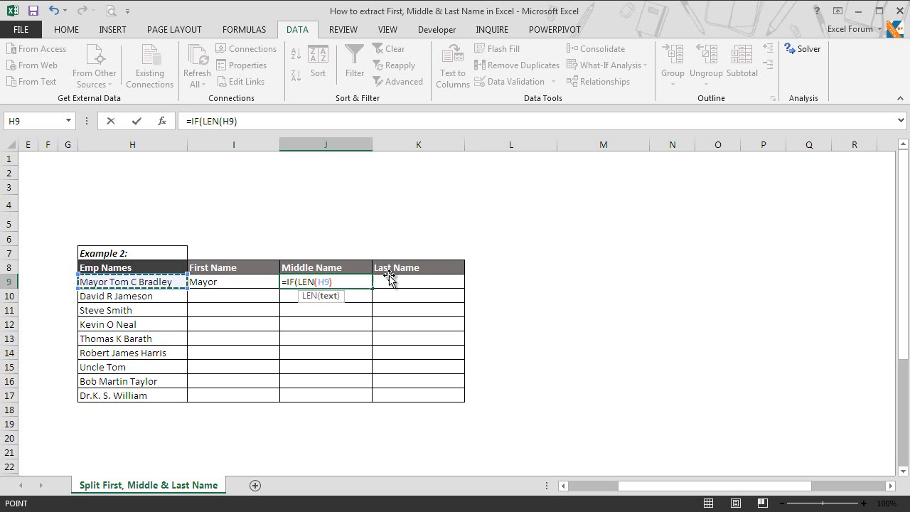
text())
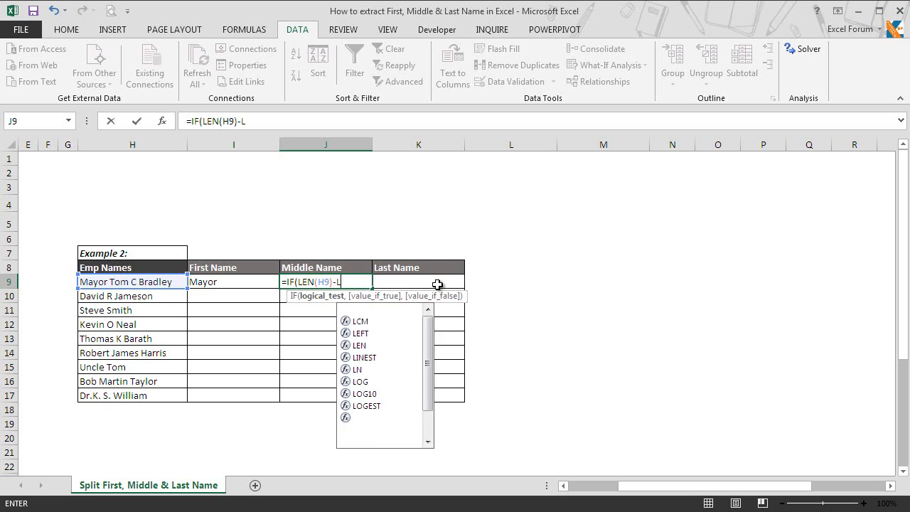
Extend J9 with -LEN(SUBSTITUTE(H9," ",""))>1 and begin TRIM(SUBSTITUTE.
text(LEN(subst)
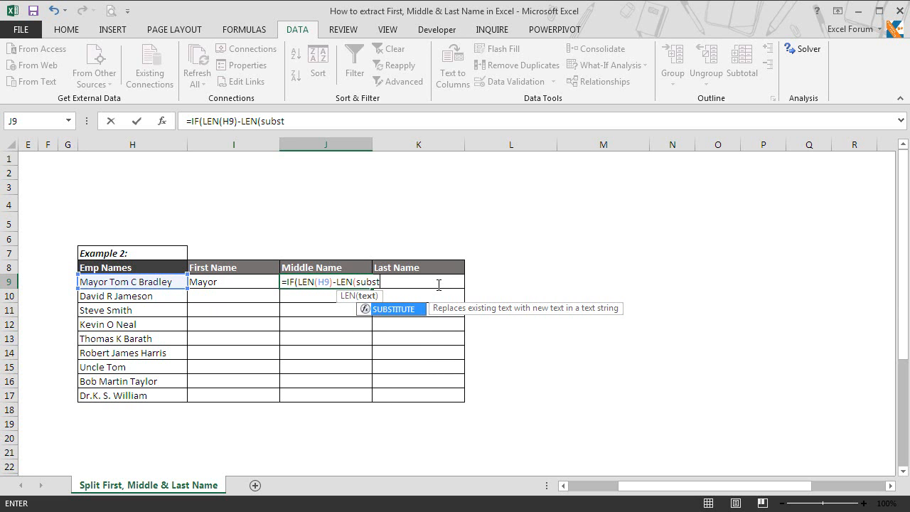
key(Tab)
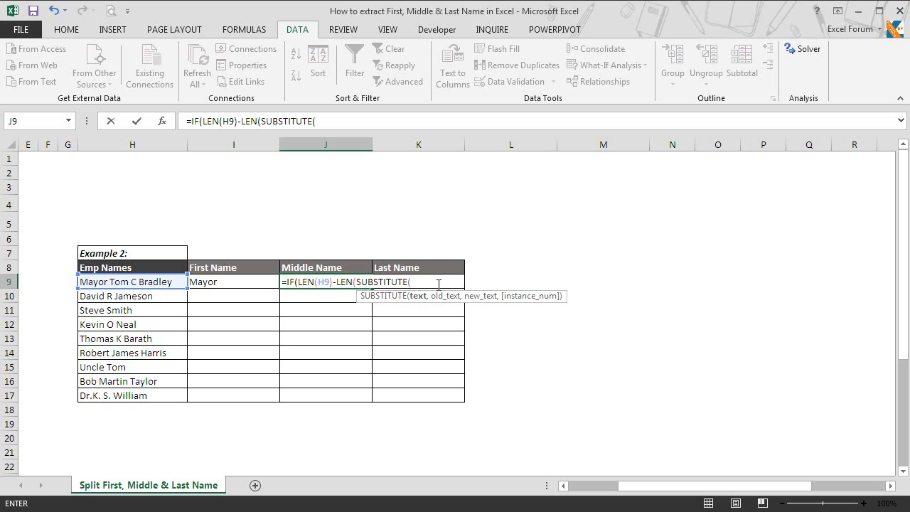
click(157, 282)
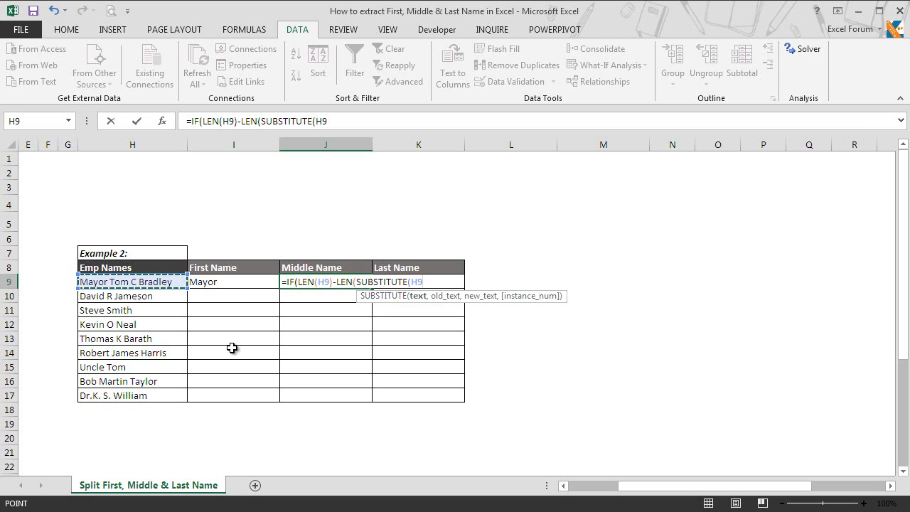
text(,)
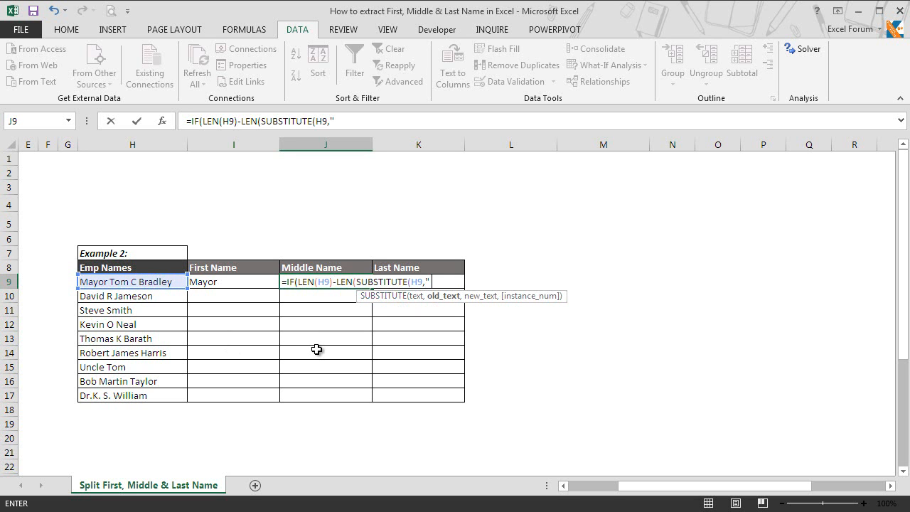
text(,)
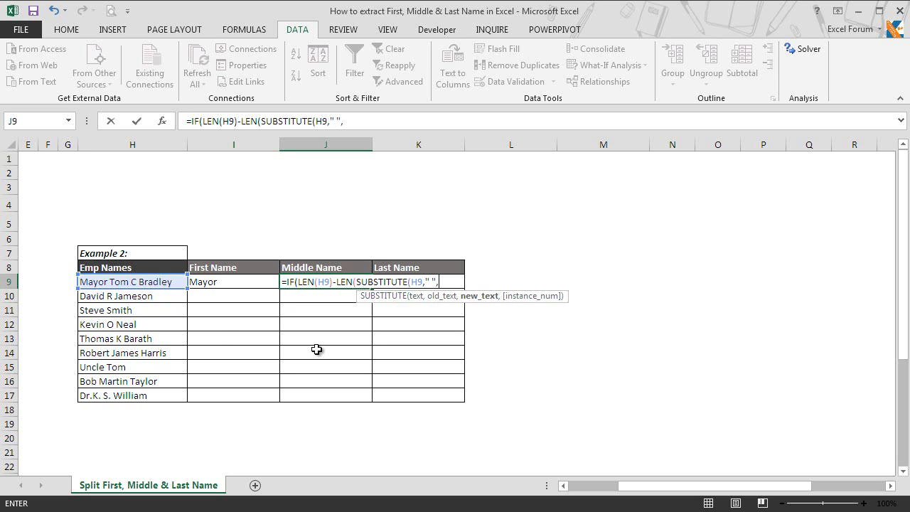
text(""))
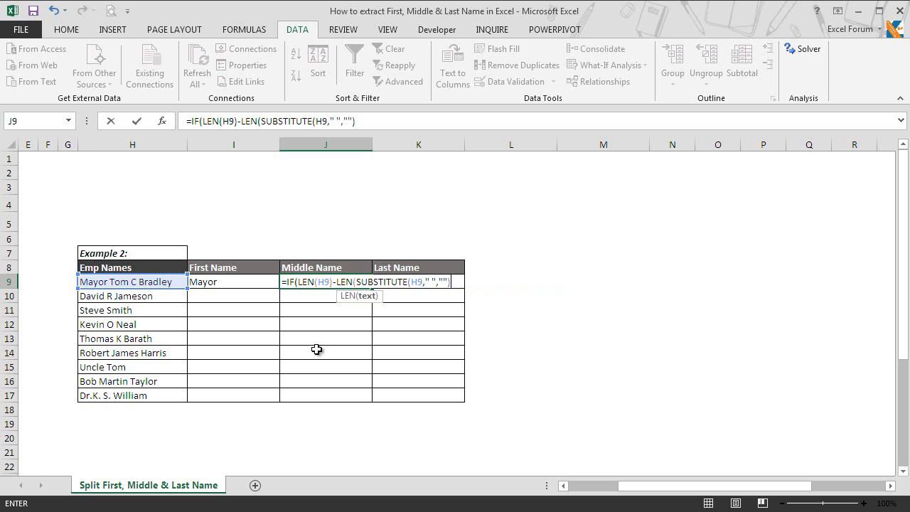
text())
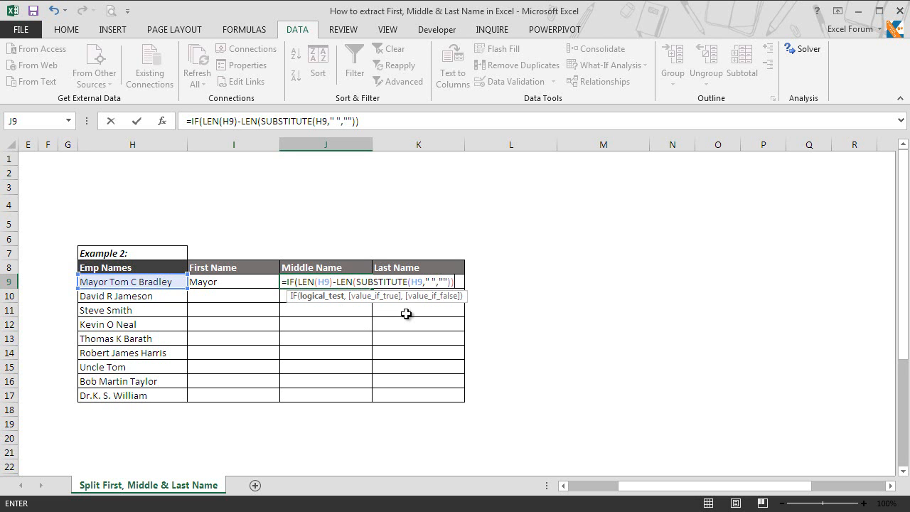
text(>1,)
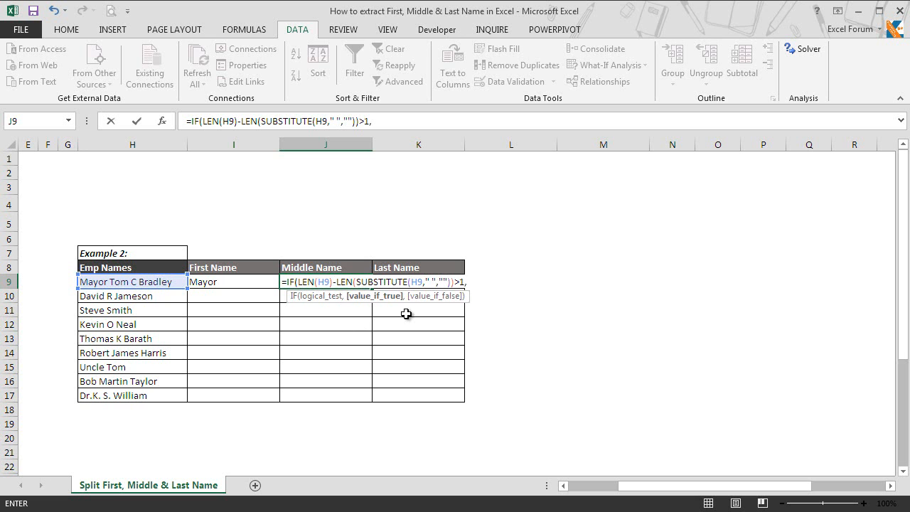
text(TRIM)
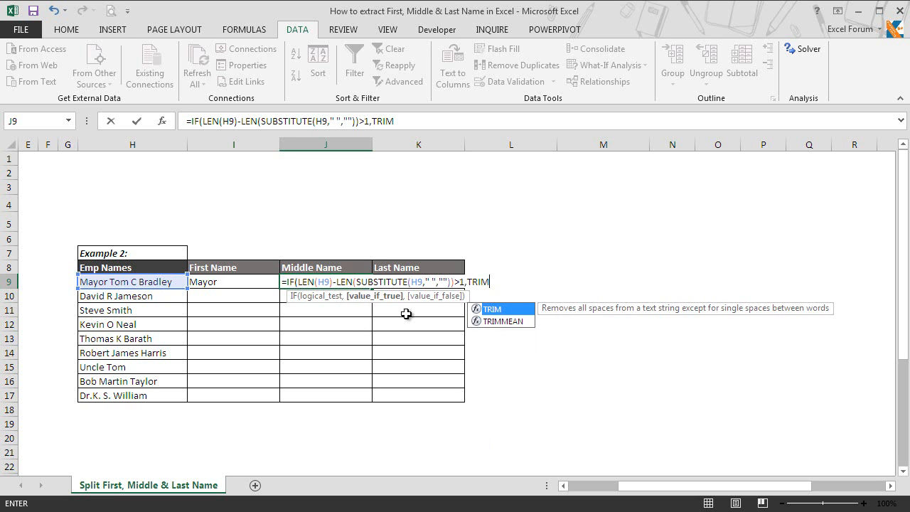
text((substi)
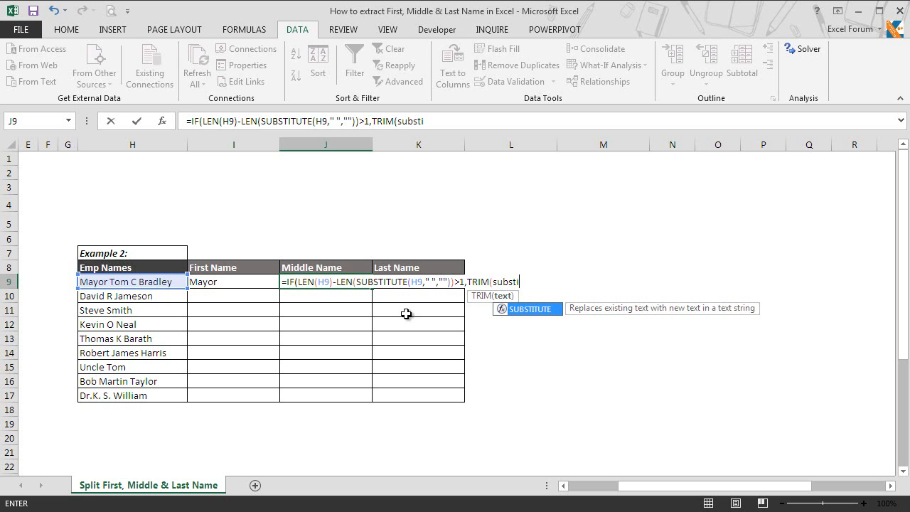
Finish J9 with TRIM(SUBSTITUTE(SUBSTITUTE(H9,I9,""),K9,"")) and an empty false result.
key(Tab)
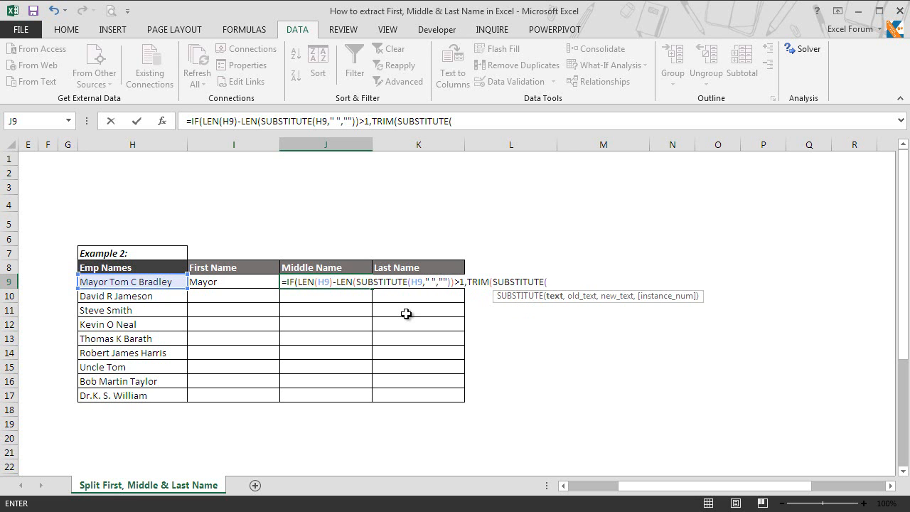
text(subs)
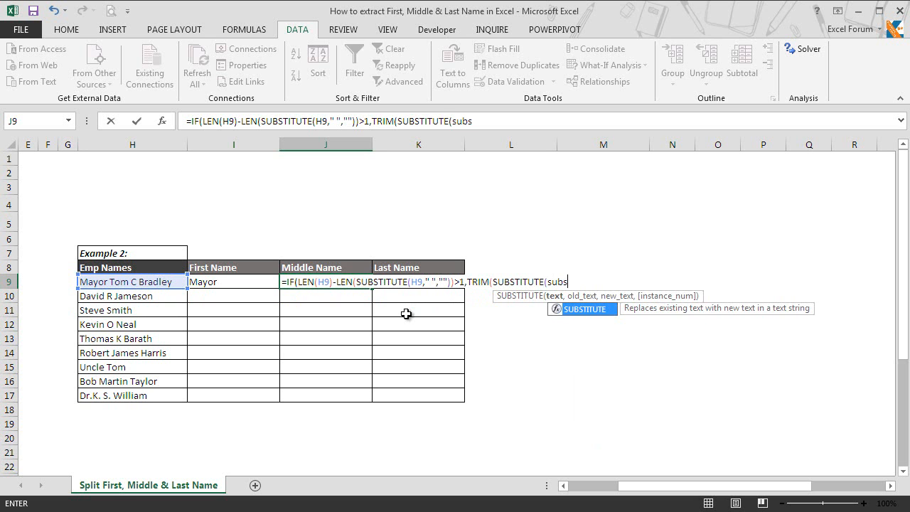
key(Tab)
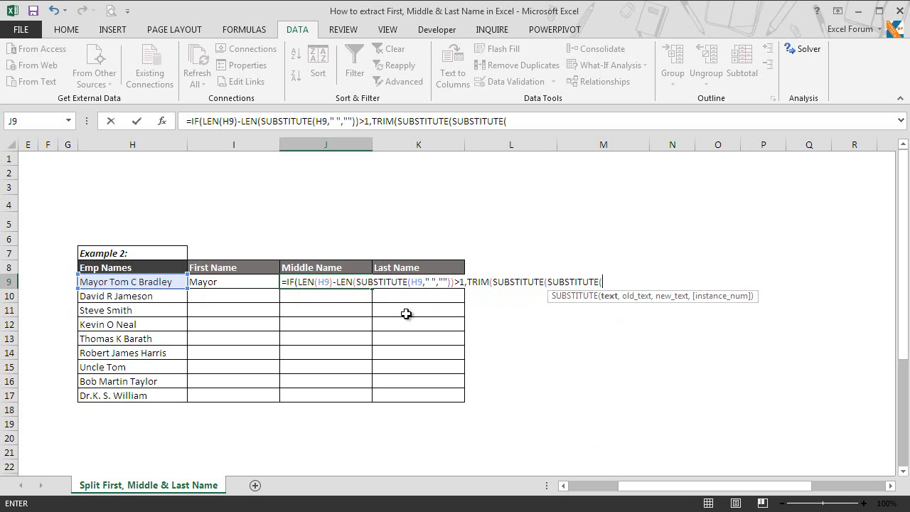
click(168, 283)
text(,)
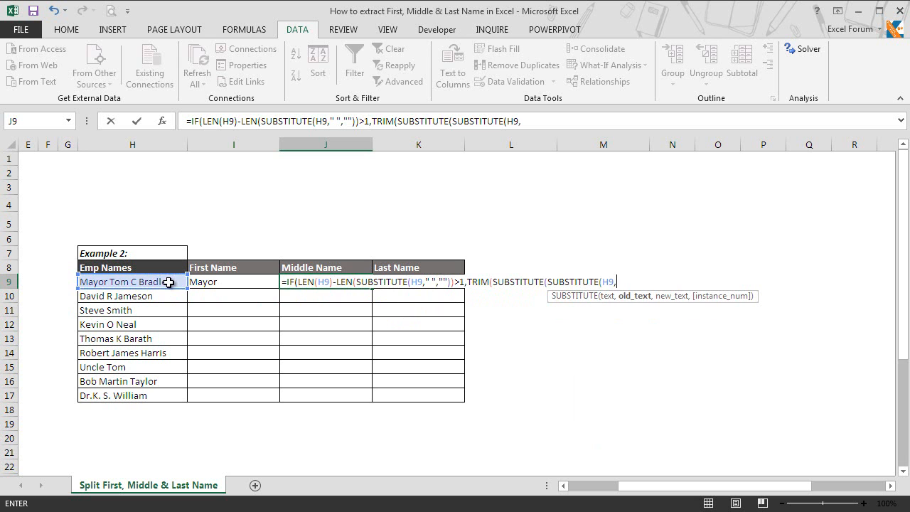
click(210, 287)
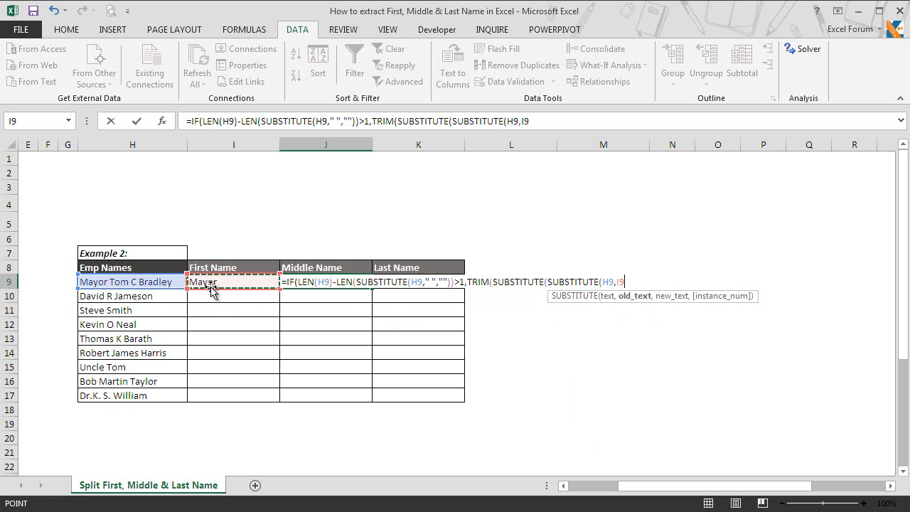
text(,)
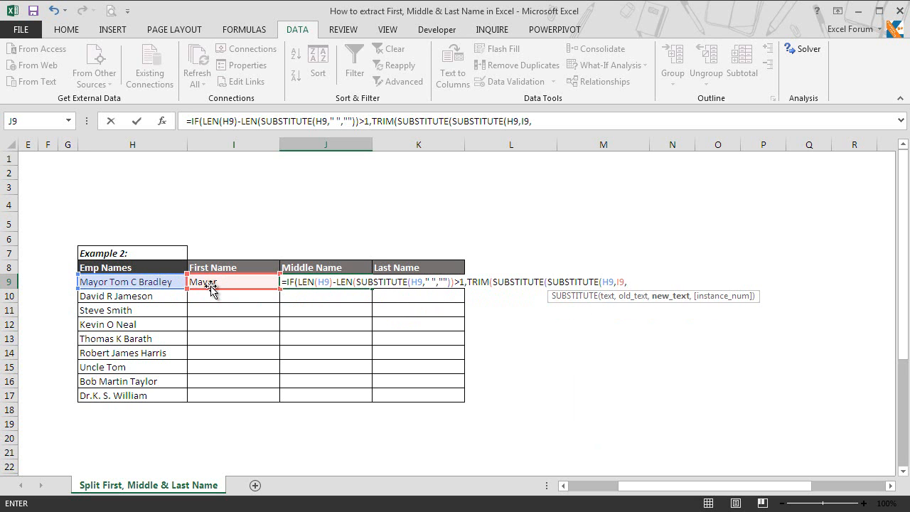
text(""))
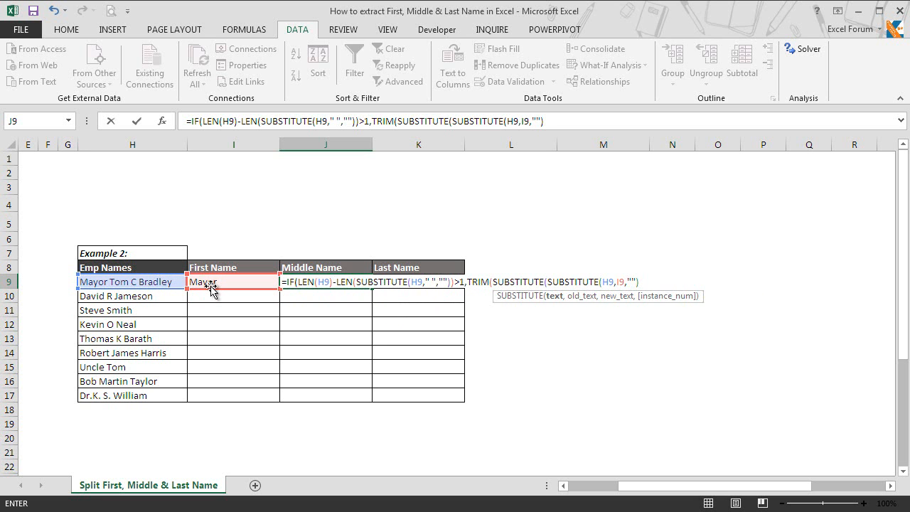
text(,)
click(439, 288)
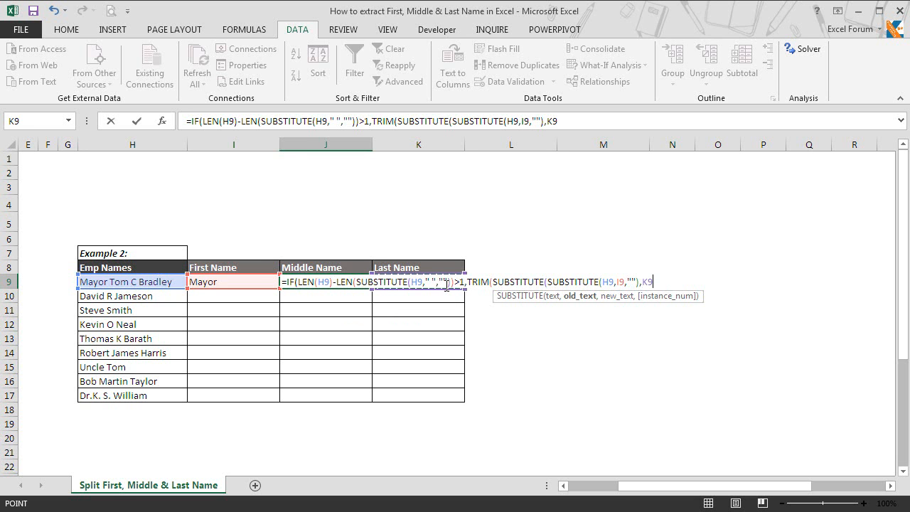
text(,"")
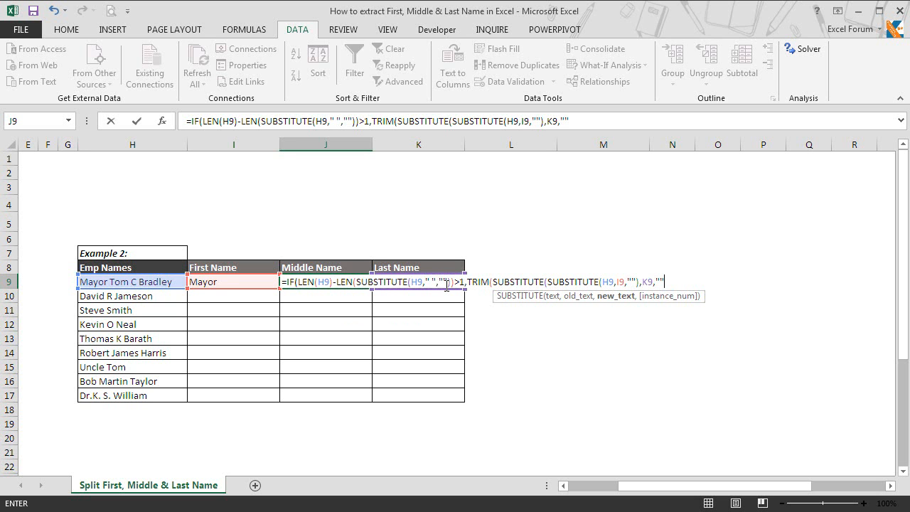
text())
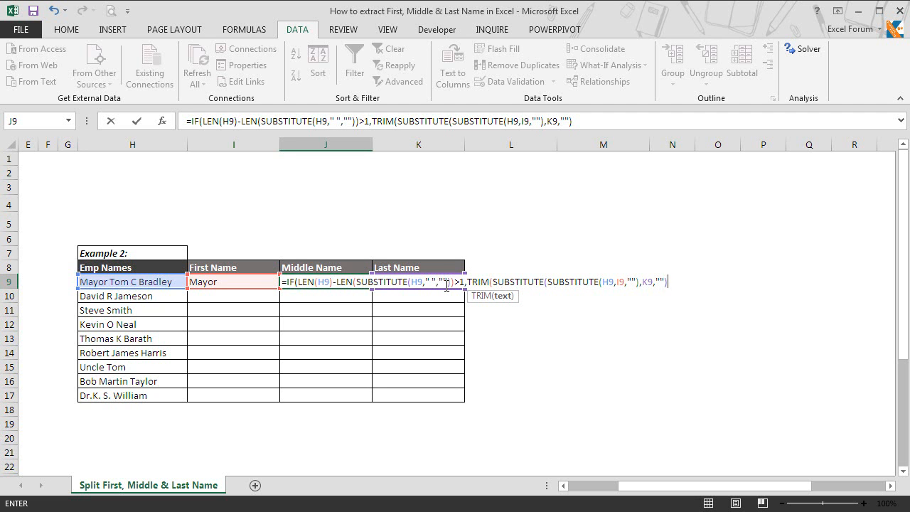
text())
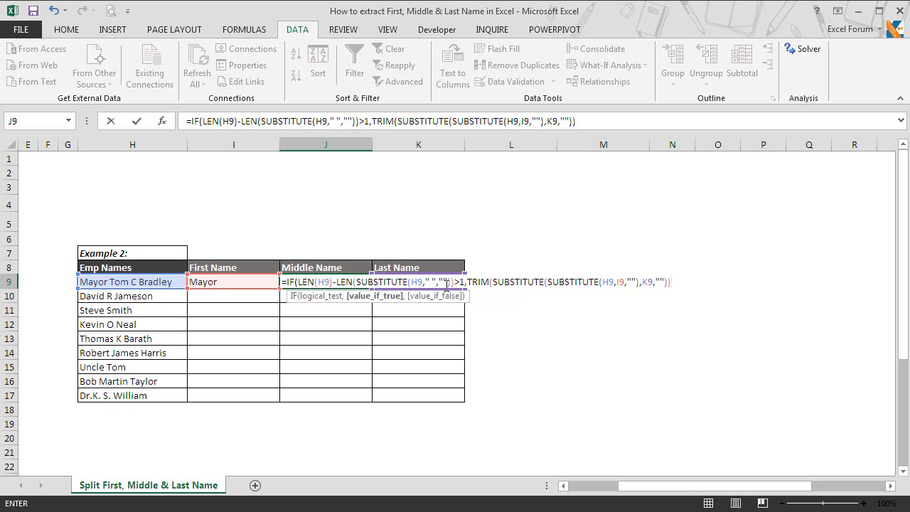
text(,)
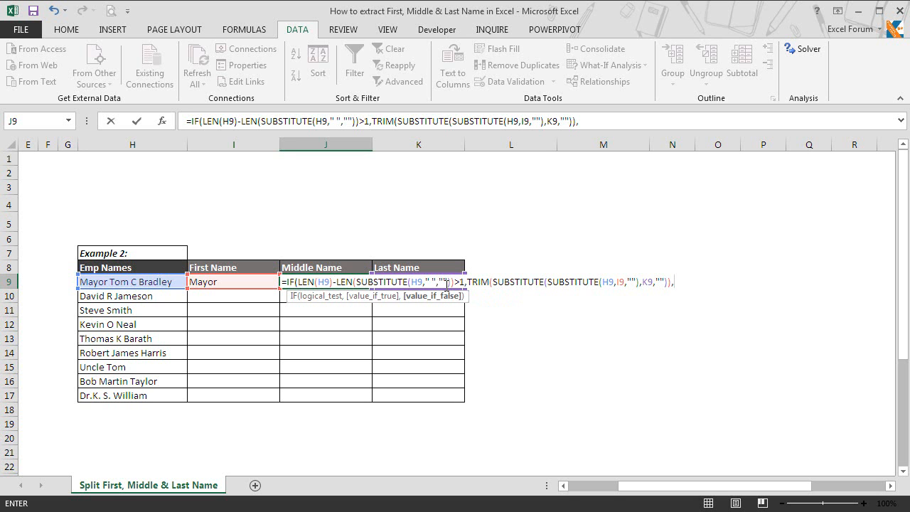
text(""))
key(Return)
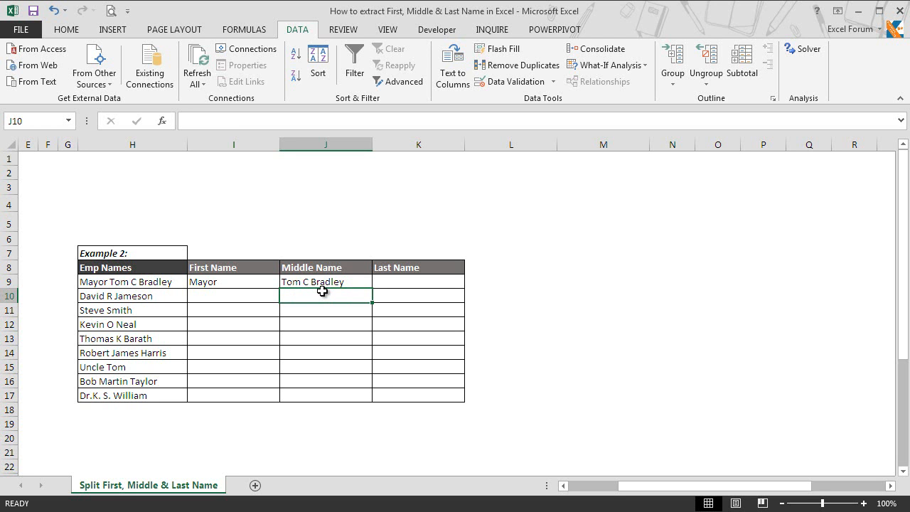
click(428, 283)
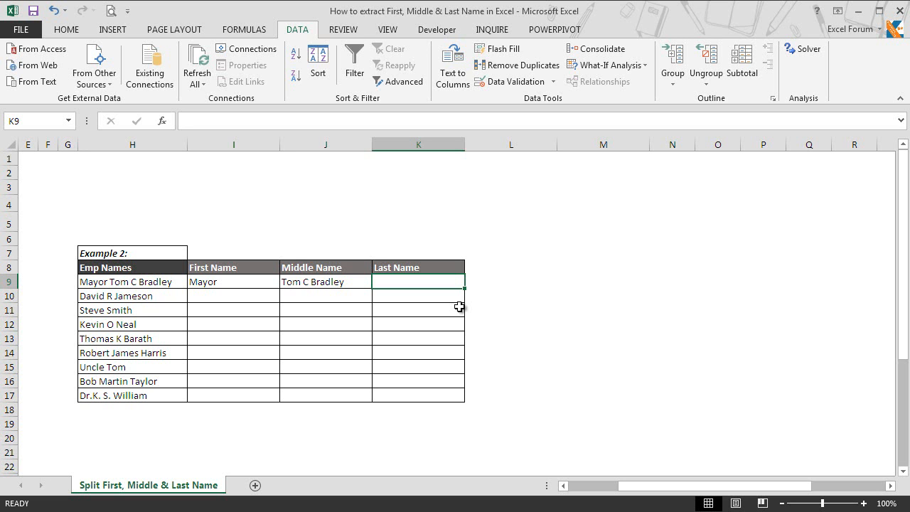
Enter =TRIM(RIGHT(SUBSTITUTE(H9," ",REPT(" ",255)),255)) in K9 to extract the last name Bradley.
text(=trim)
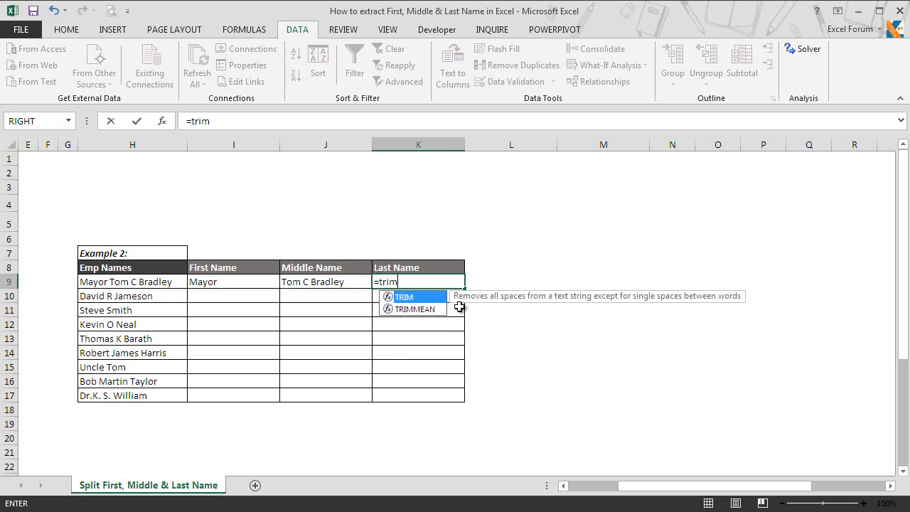
key(Tab)
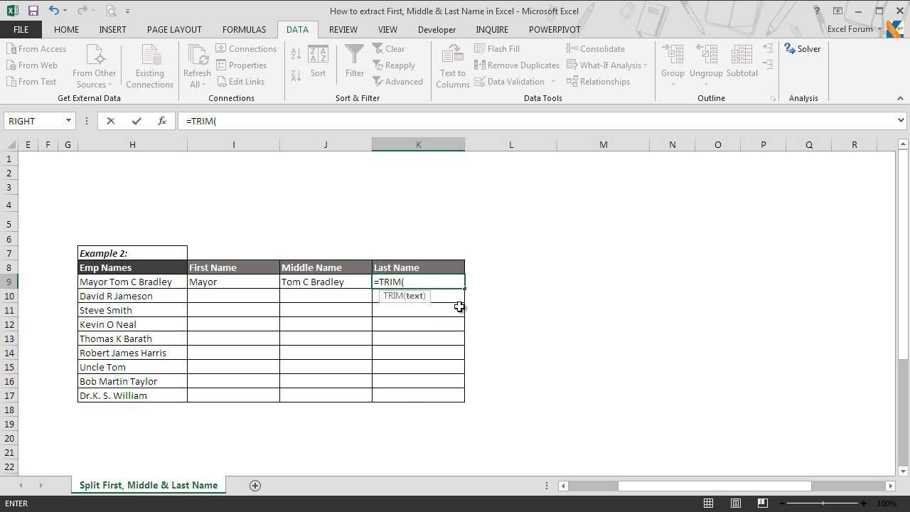
text(right)
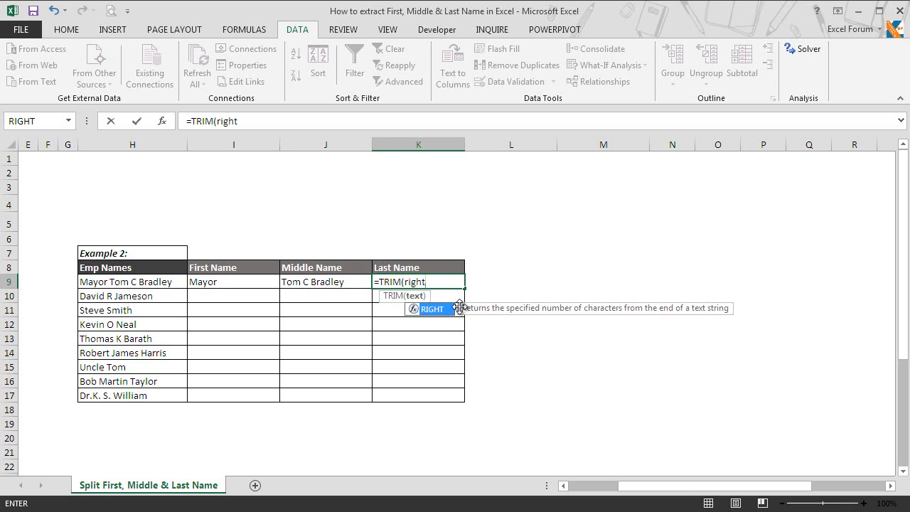
key(Tab)
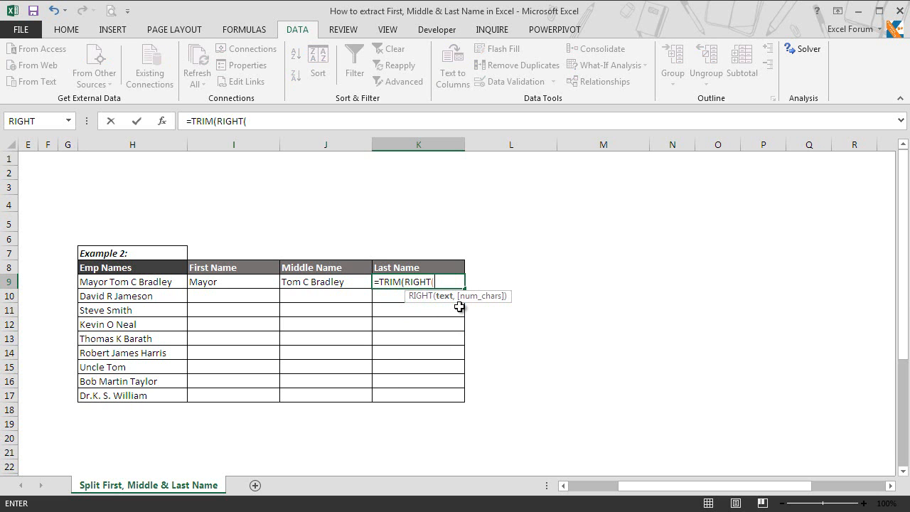
text(sub)
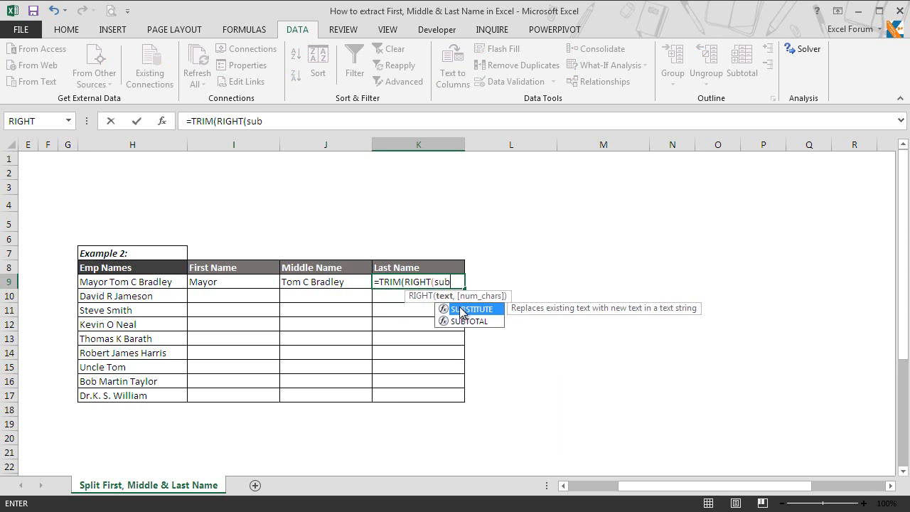
key(Tab)
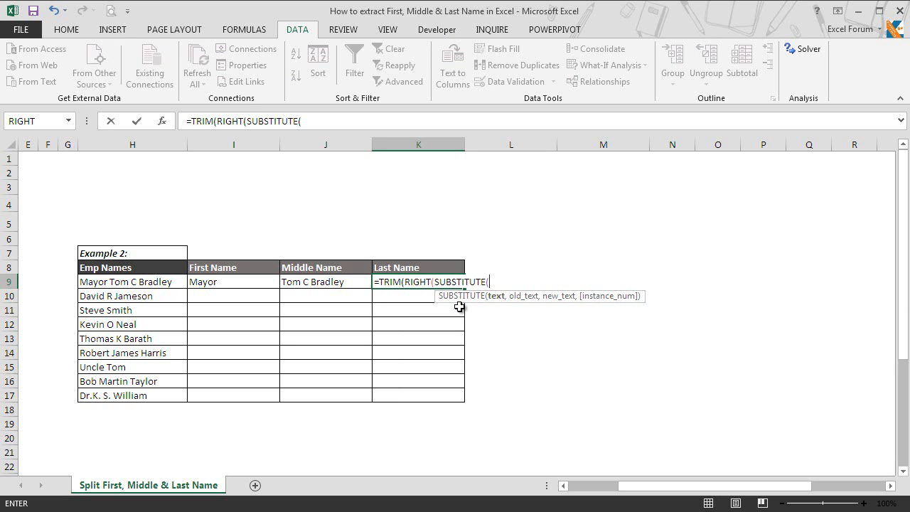
click(153, 284)
text(,)
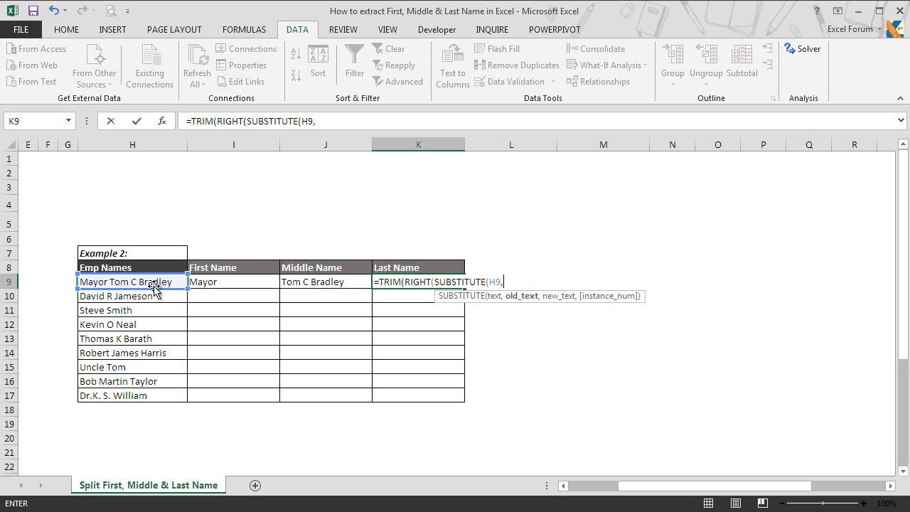
text(" ",)
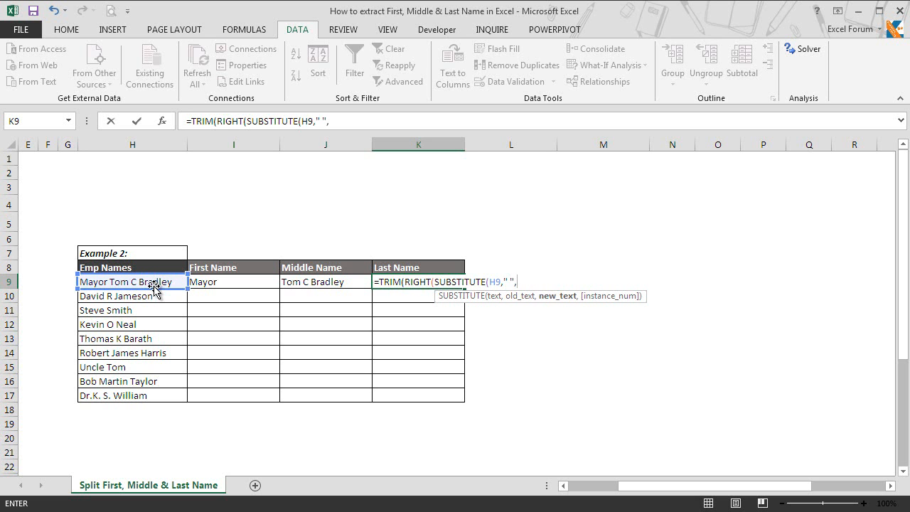
text(REP)
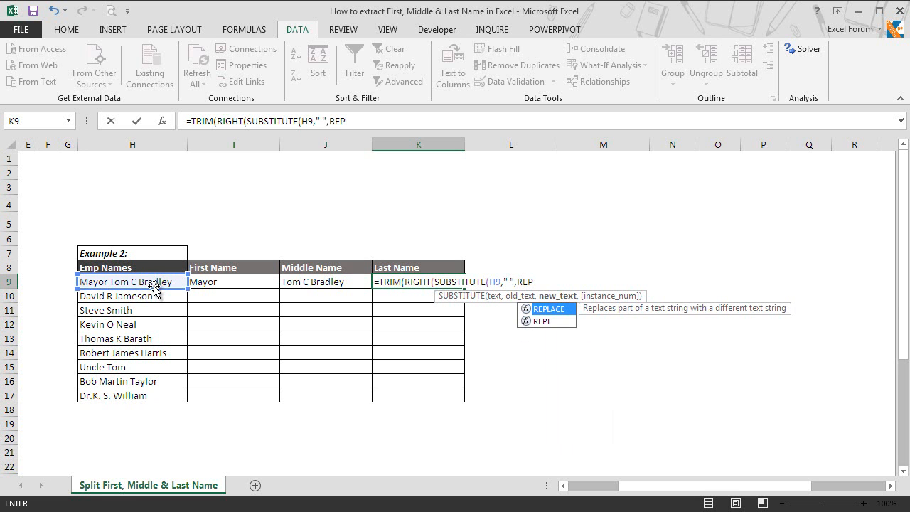
text(t)
key(BackSpace)
text(T)
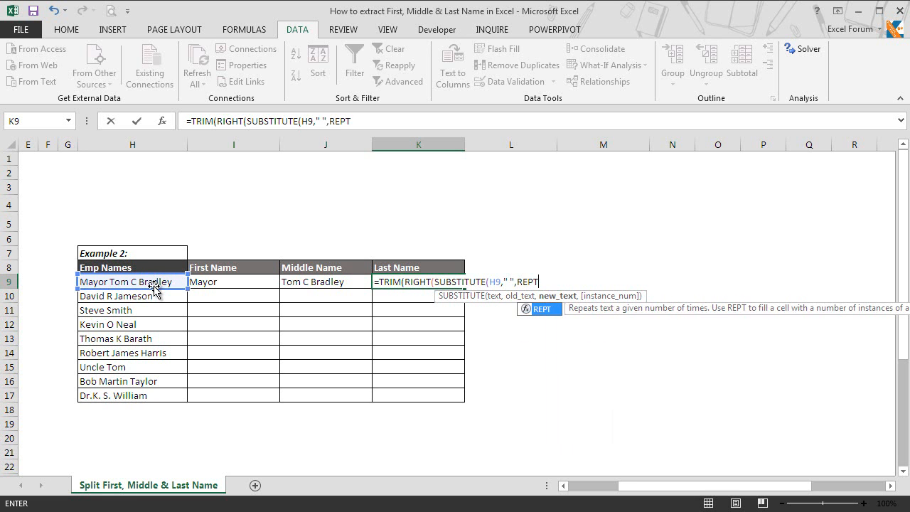
text((" ",255)
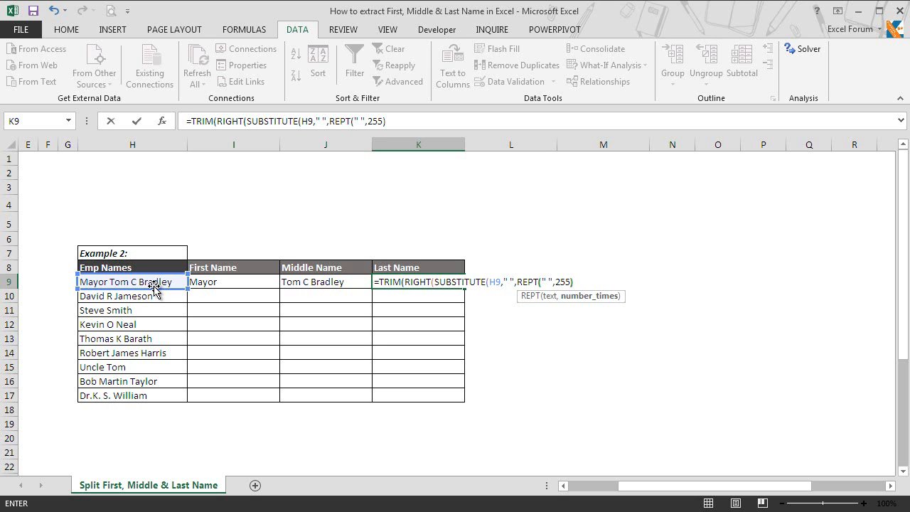
text()))
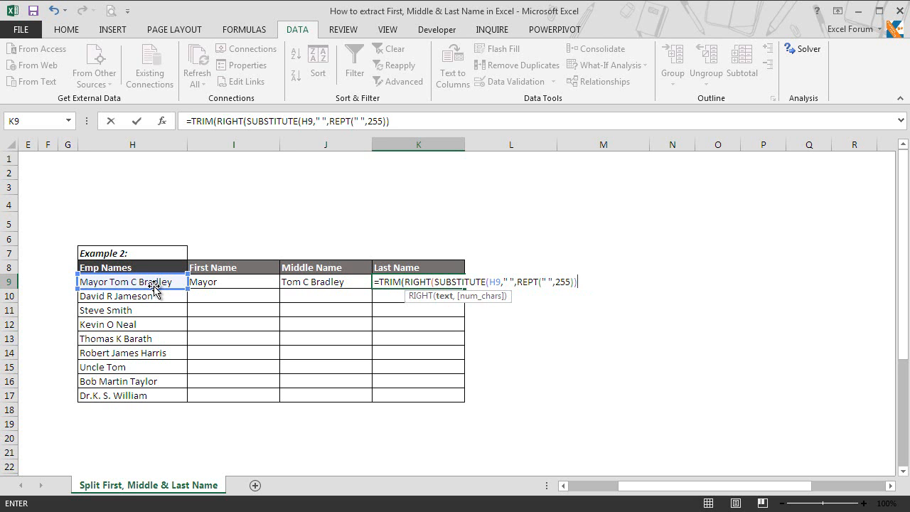
text(,255)
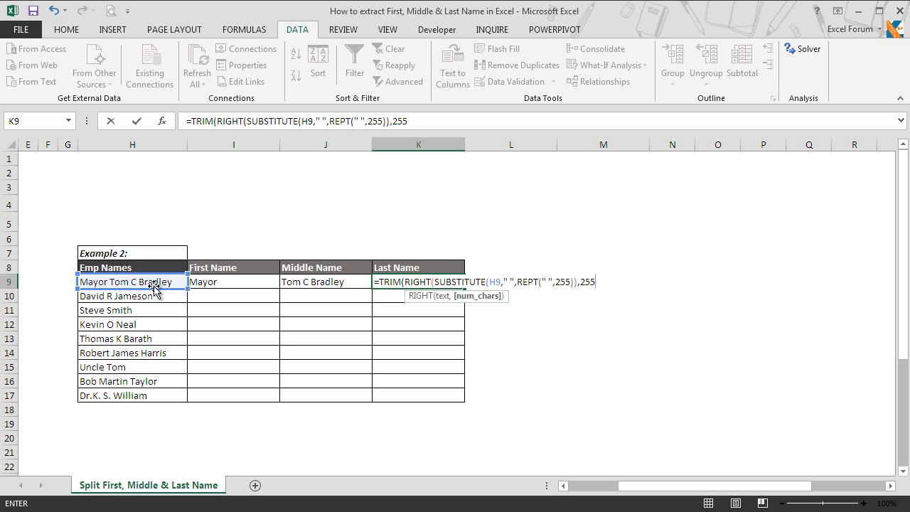
text()))
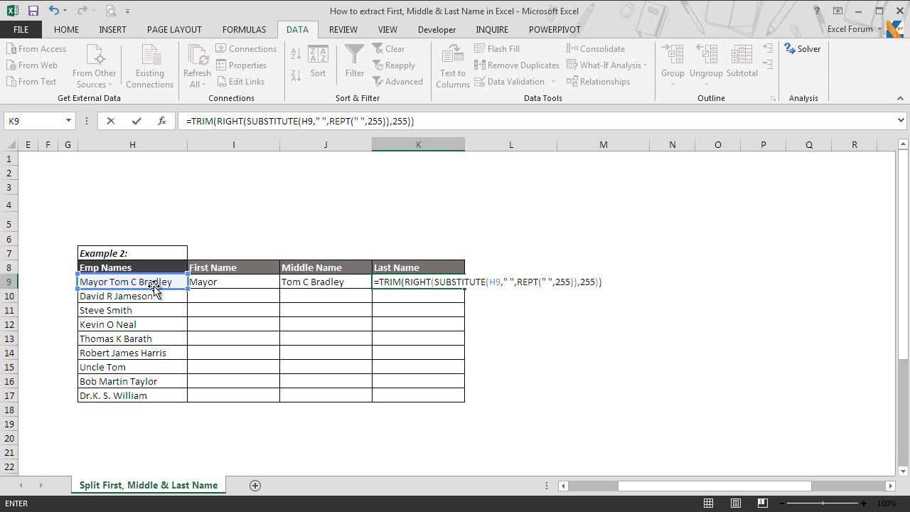
key(Return)
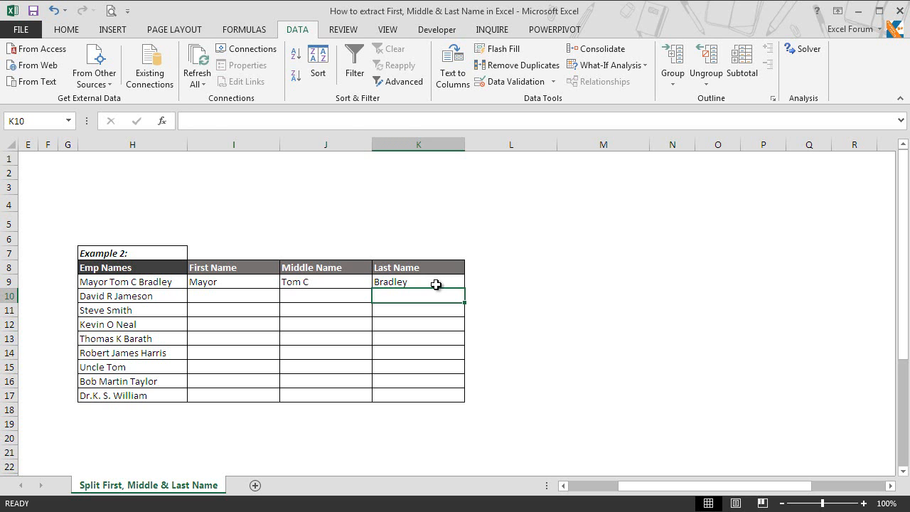
click(381, 280)
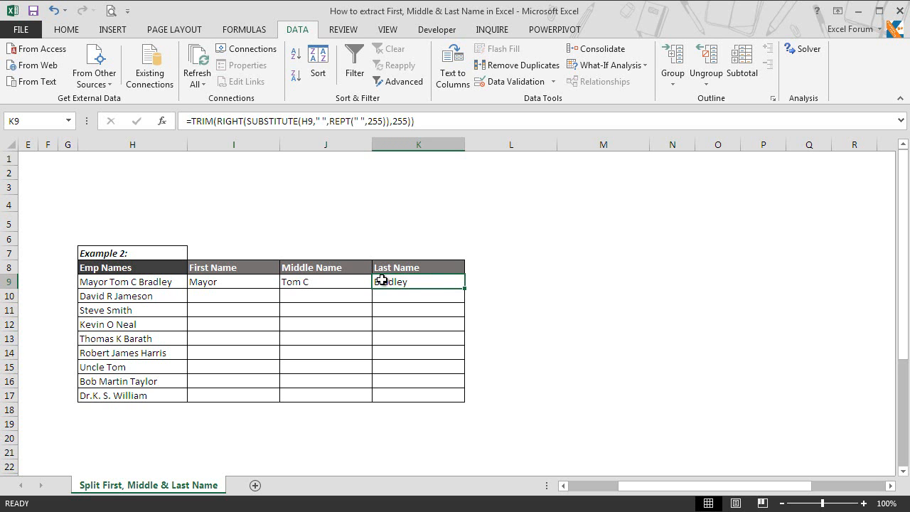
Inspect the First Name LEFT formula in I9 and recommit it unchanged.
click(242, 283)
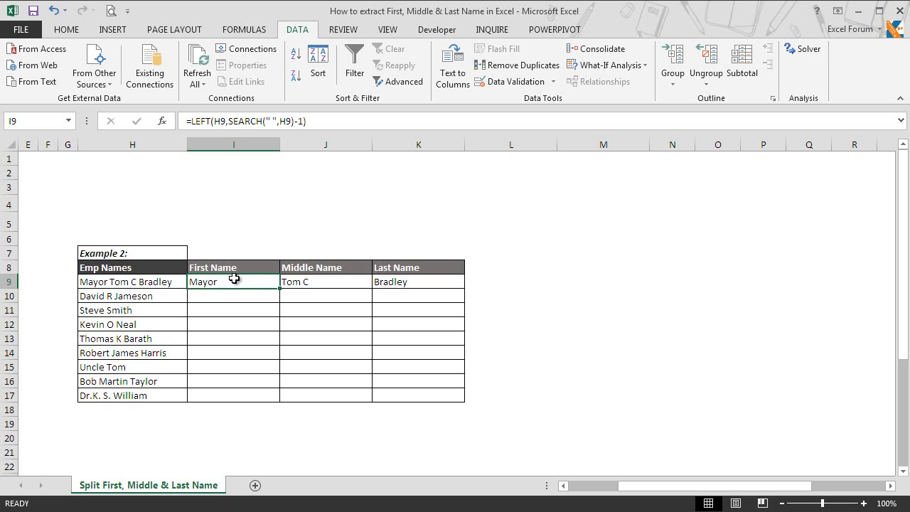
key(F2)
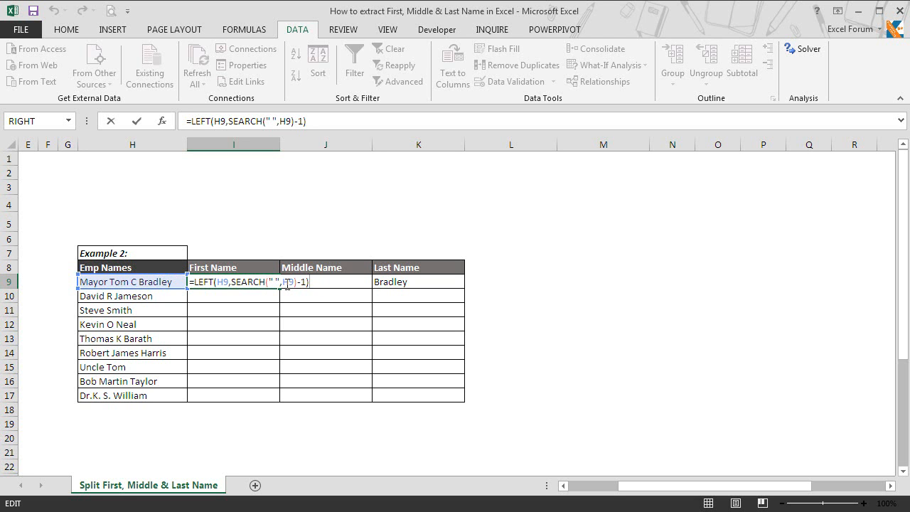
key(ctrl+Return)
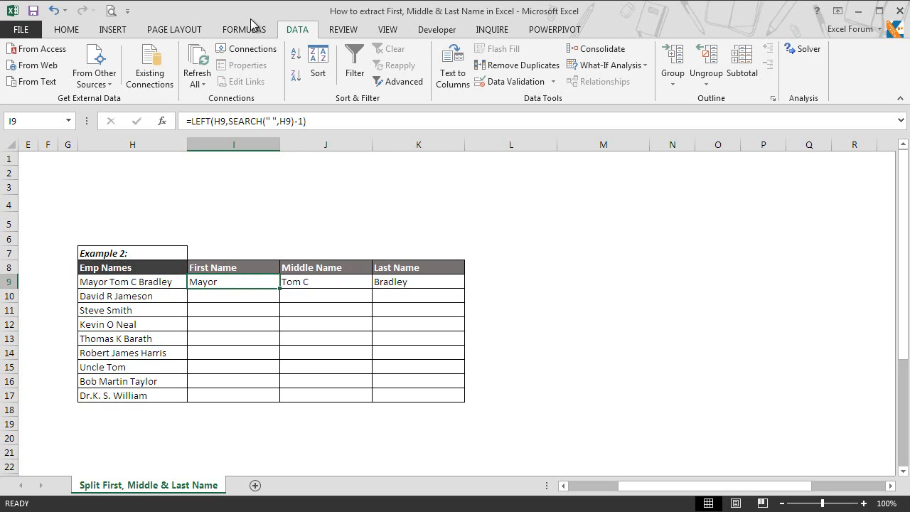
Evaluate I9's formula step by step: SEARCH gives 6, so LEFT takes 5 characters.
click(250, 32)
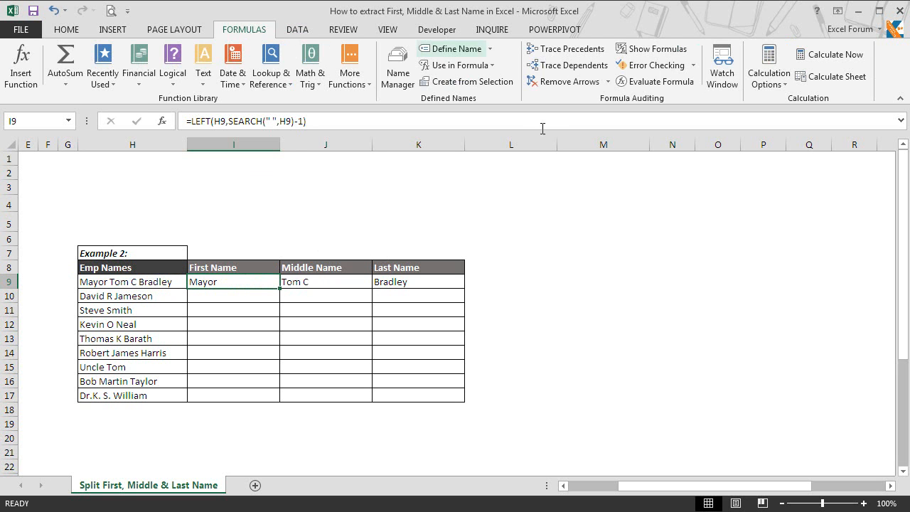
click(650, 84)
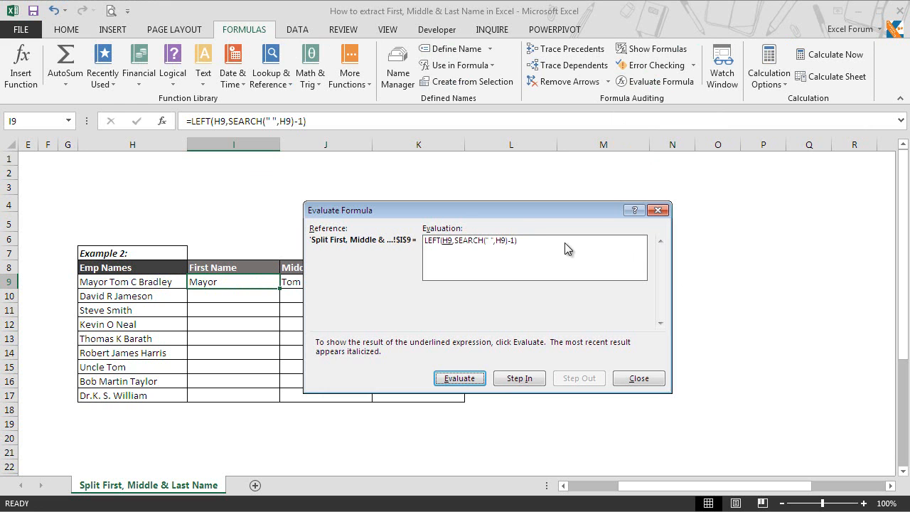
drag(592, 213, 680, 225)
click(549, 393)
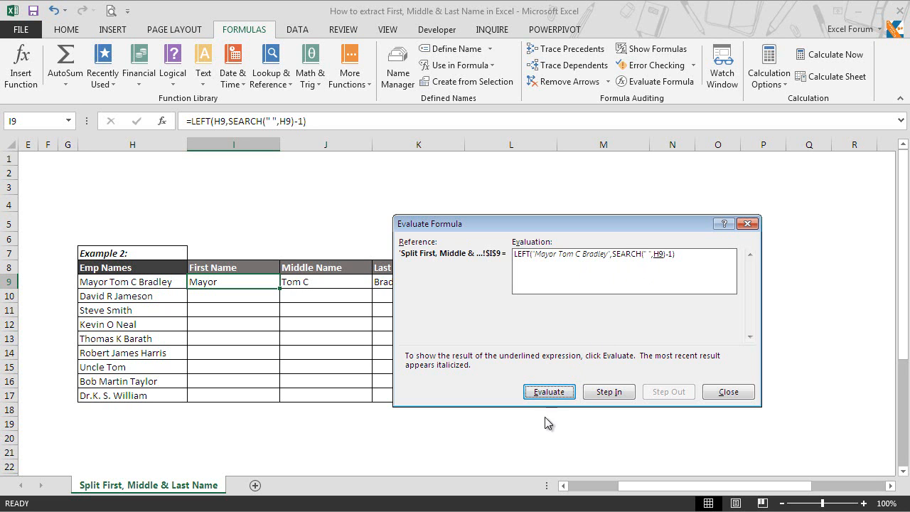
click(554, 392)
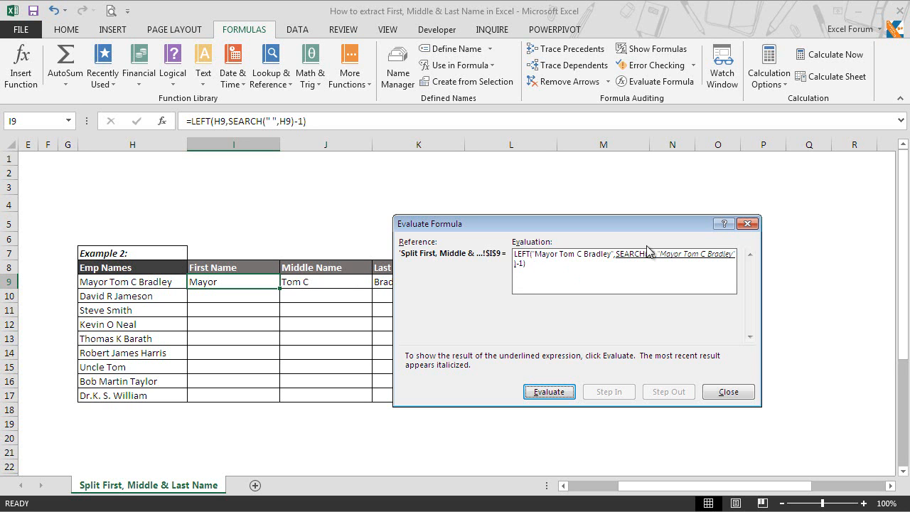
click(549, 391)
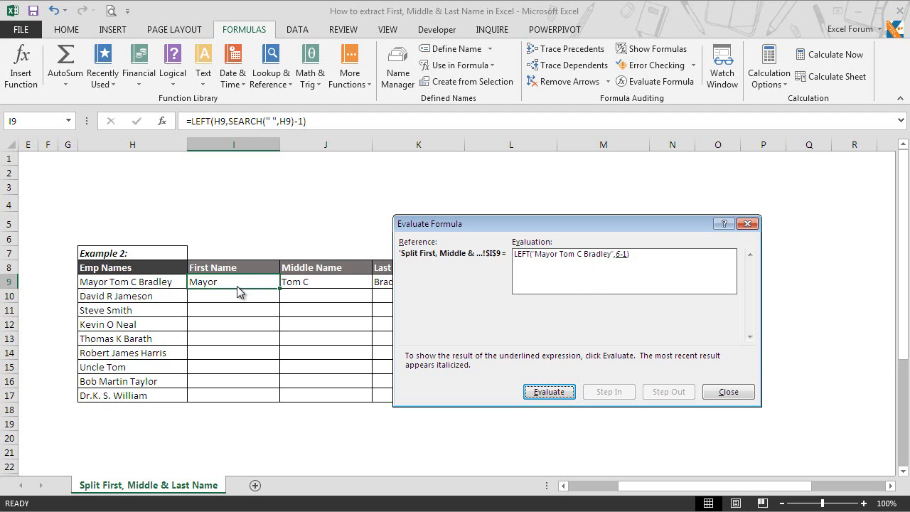
click(567, 394)
click(726, 393)
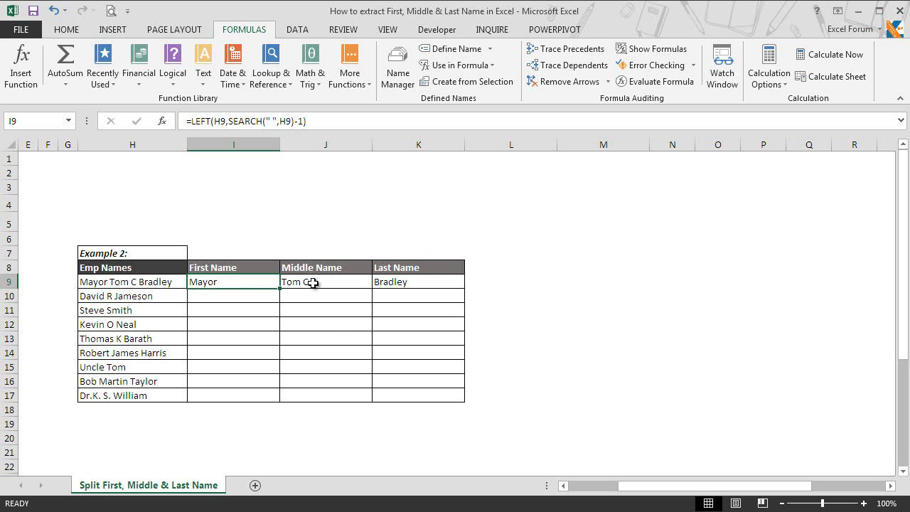
click(411, 286)
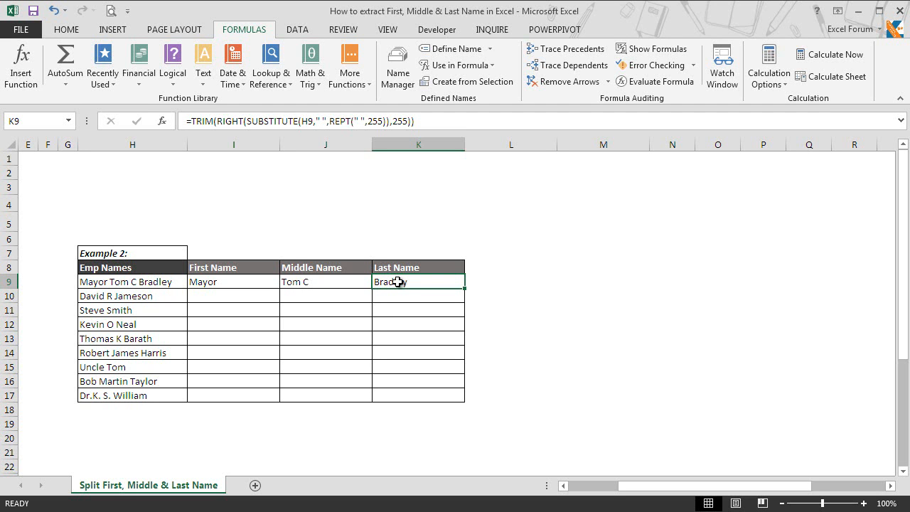
double_click(397, 281)
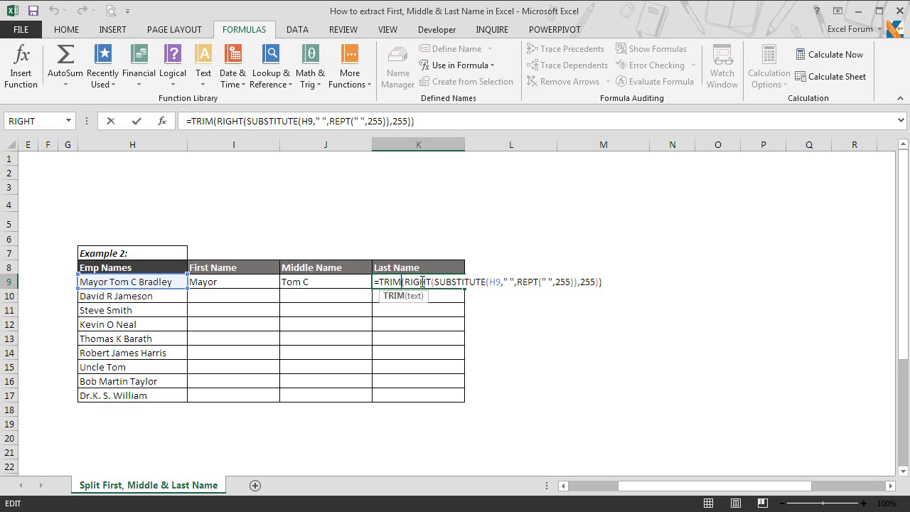
key(ctrl+Return)
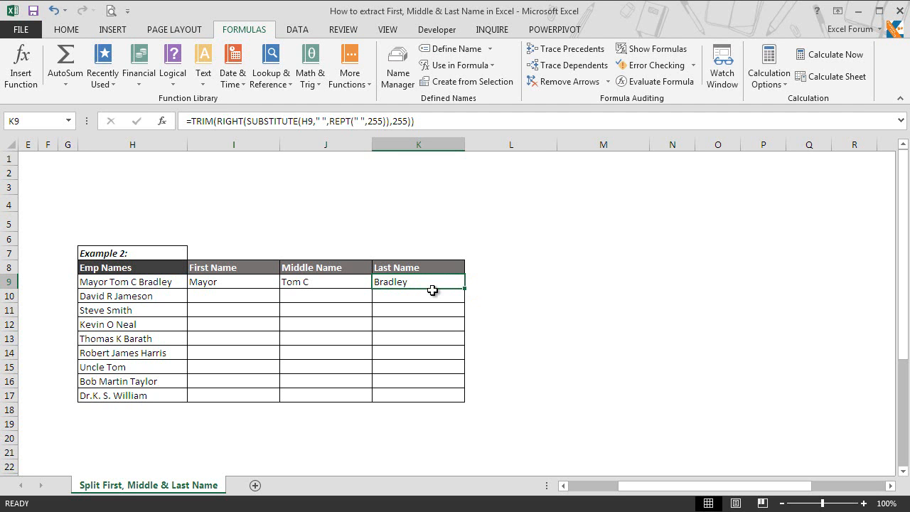
click(472, 286)
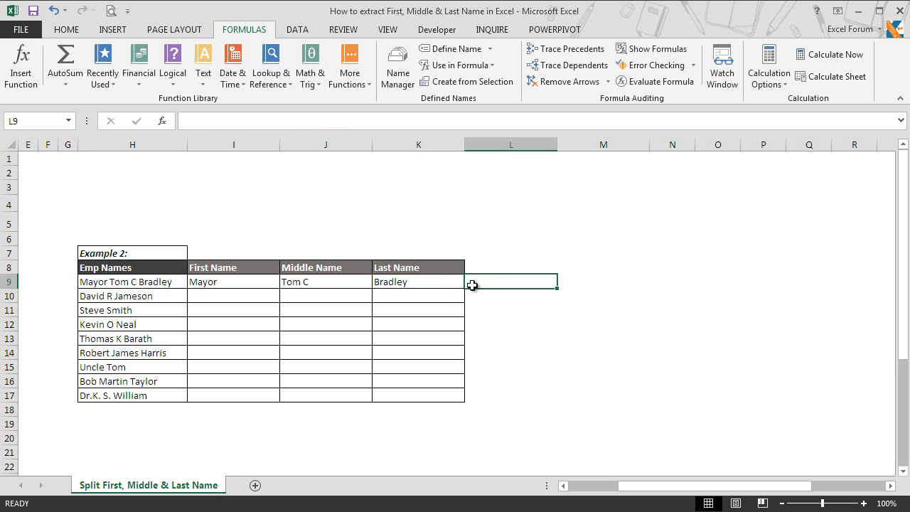
Enter =REPT(" ",255) in helper cell L9 to generate 255 spaces.
text(=)
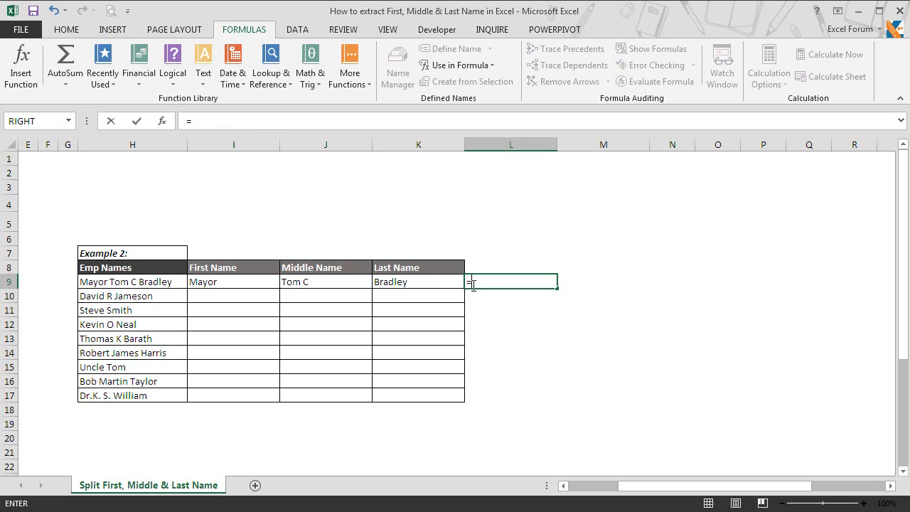
text(rep)
key(BackSpace)
text(rept)
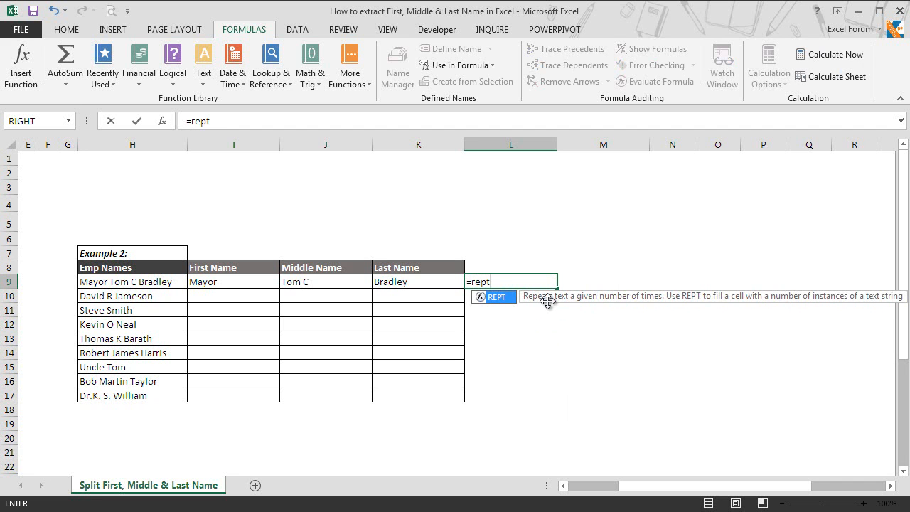
key(Tab)
text(" ")
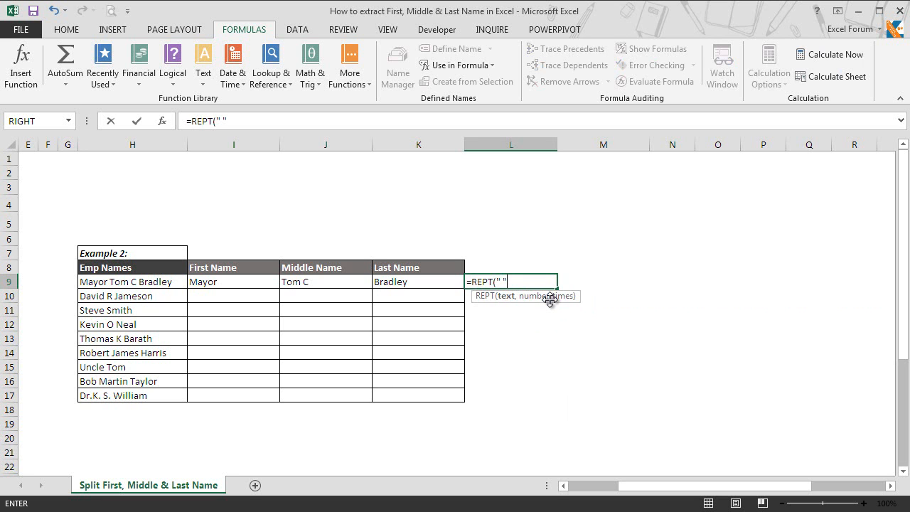
text(255))
key(Return)
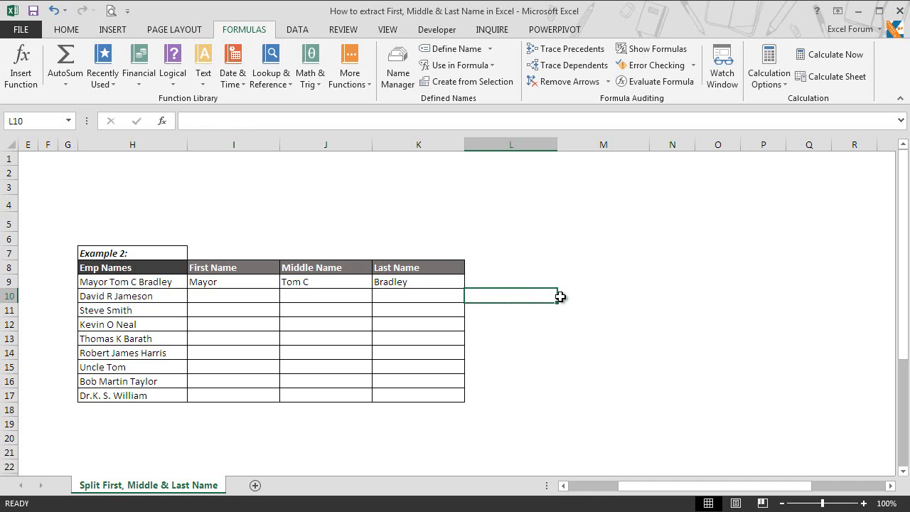
Copy L9 and paste it back as values, replacing the REPT formula with 255 spaces.
click(481, 278)
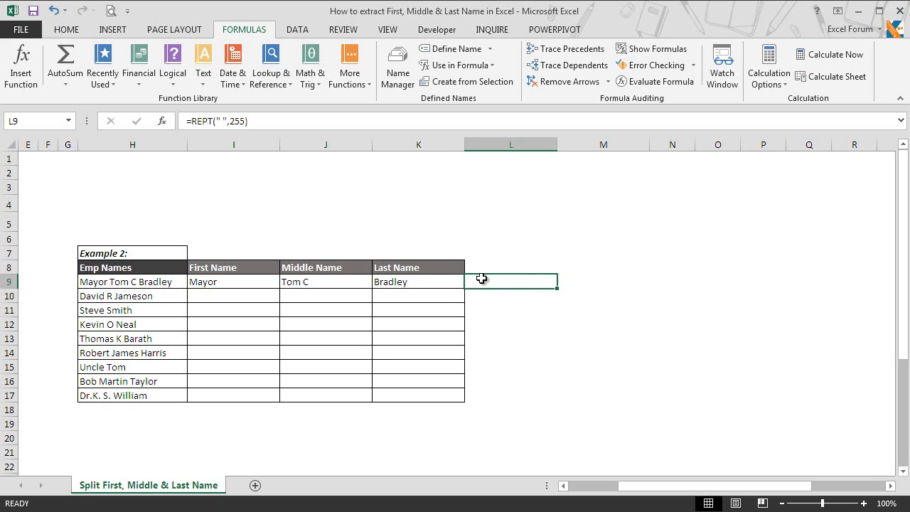
key(ctrl+c)
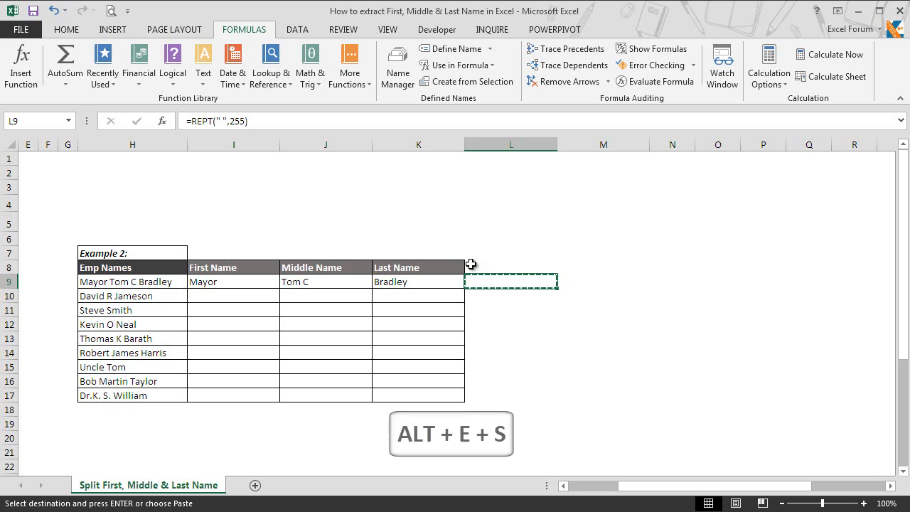
key(alt+e)
key(s)
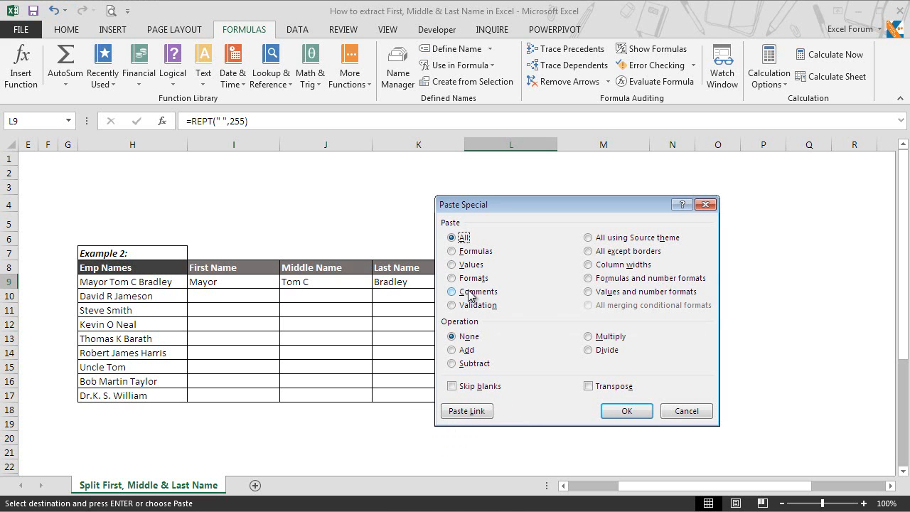
key(v)
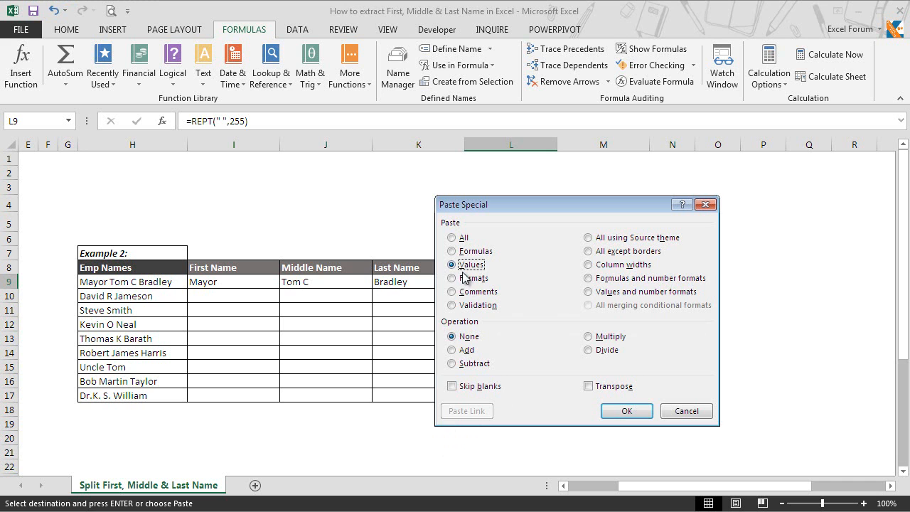
click(626, 411)
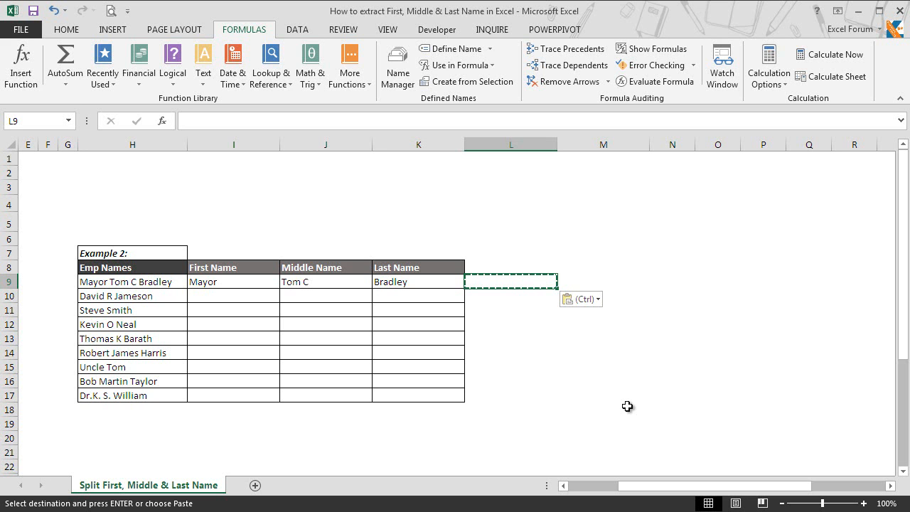
key(F2)
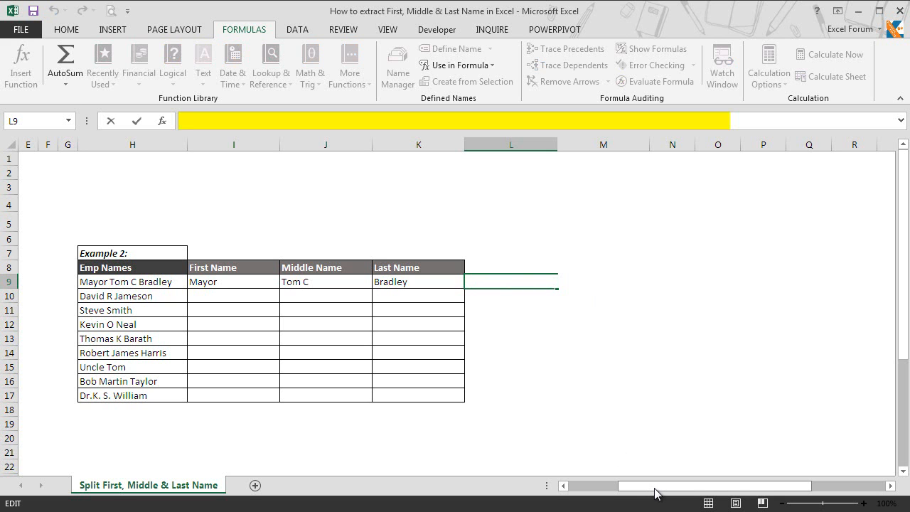
text(sads)
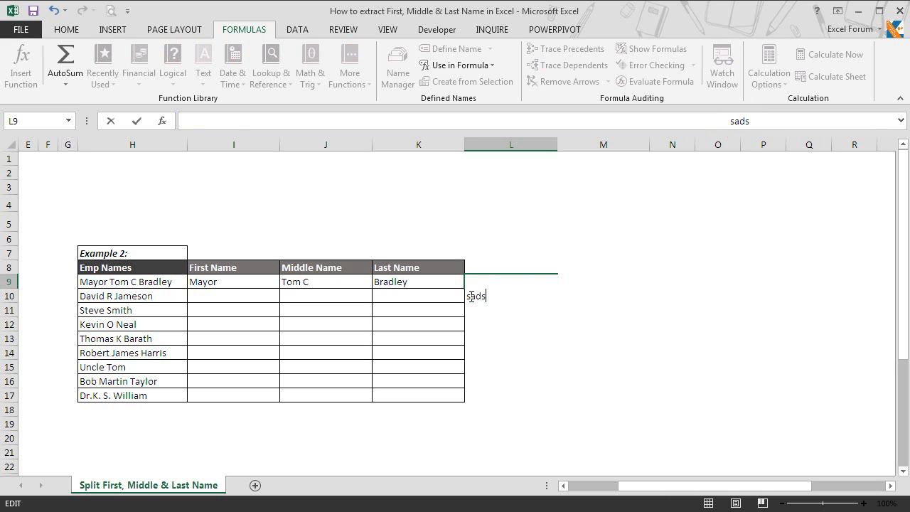
key(Escape)
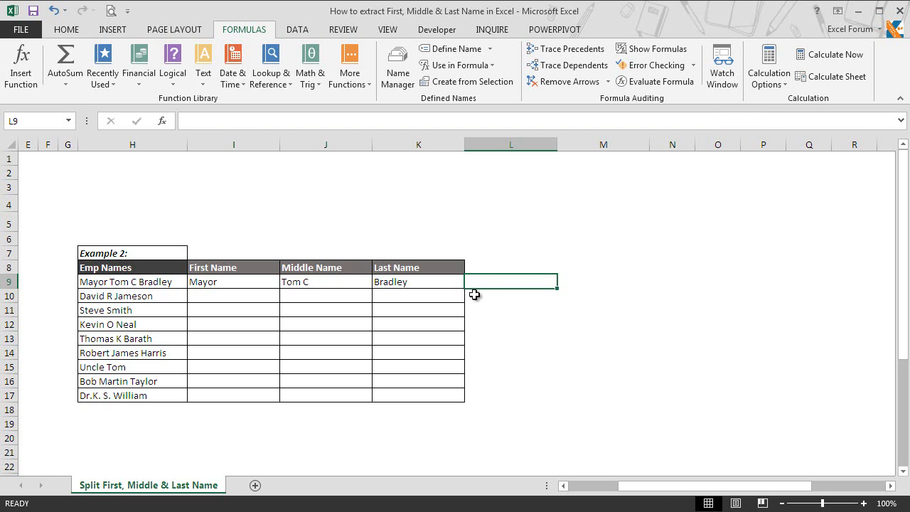
click(440, 284)
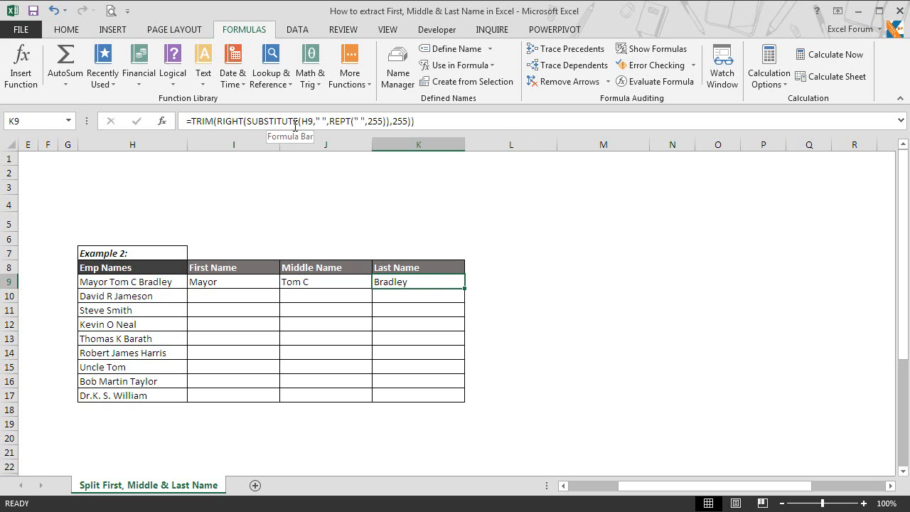
Enter =SUBSTITUTE(H9," ",L9) in helper cell L10.
click(500, 292)
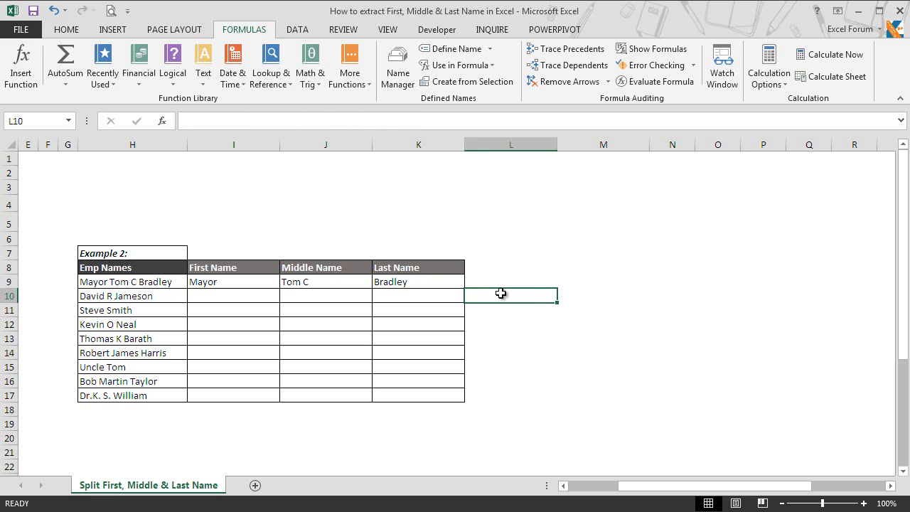
text(=sub)
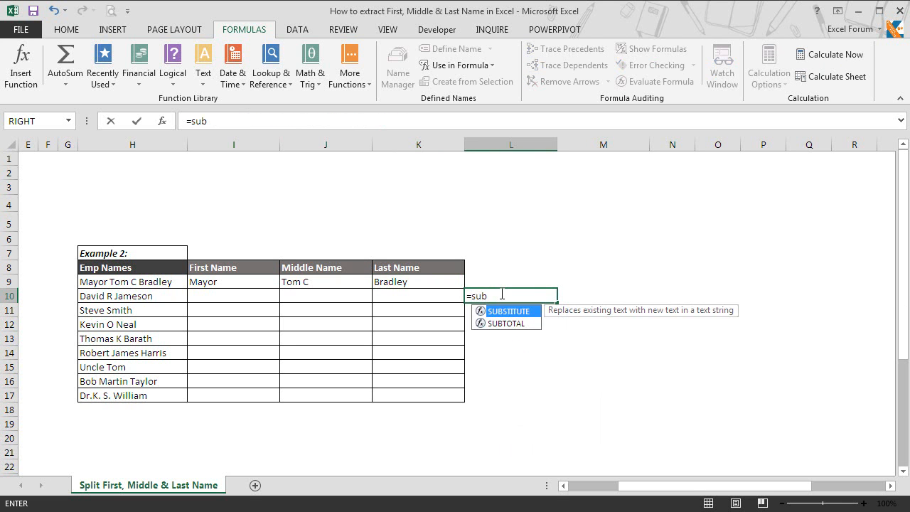
key(Tab)
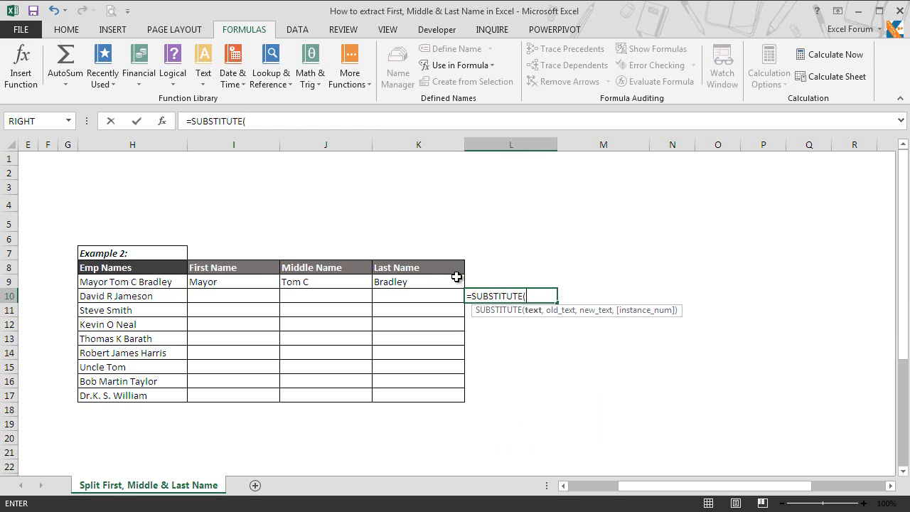
click(161, 283)
text(,)
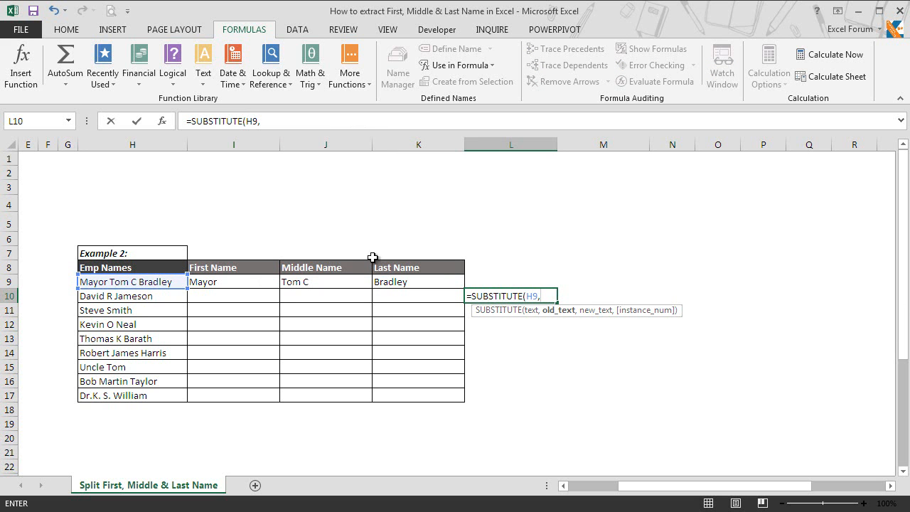
text(" ",)
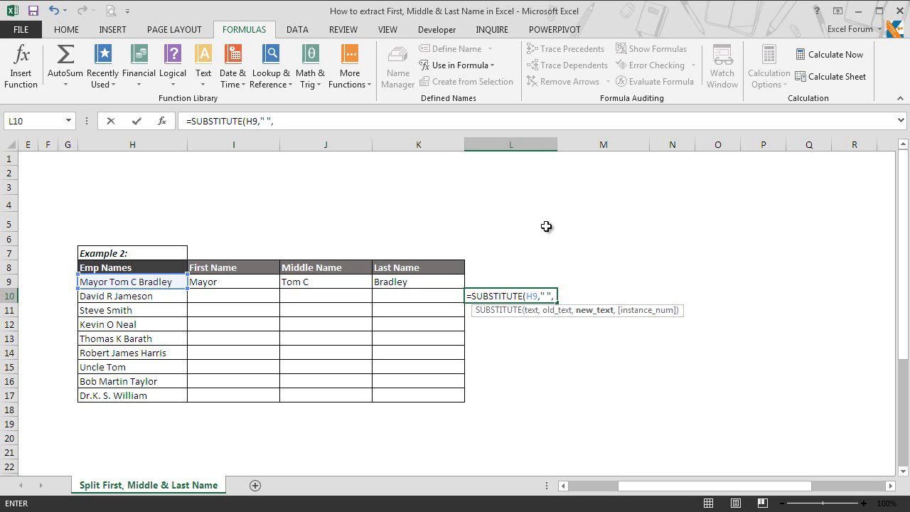
click(491, 279)
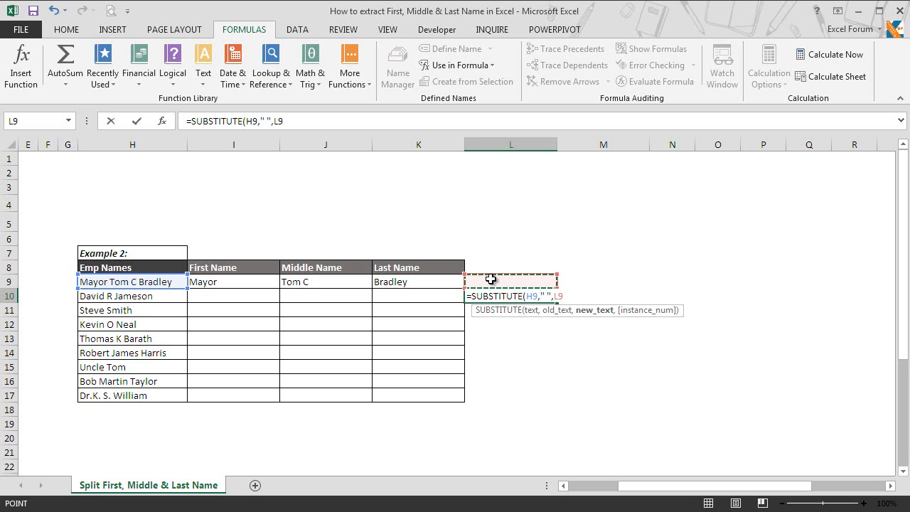
key(BackSpace)
text())
key(Return)
click(503, 299)
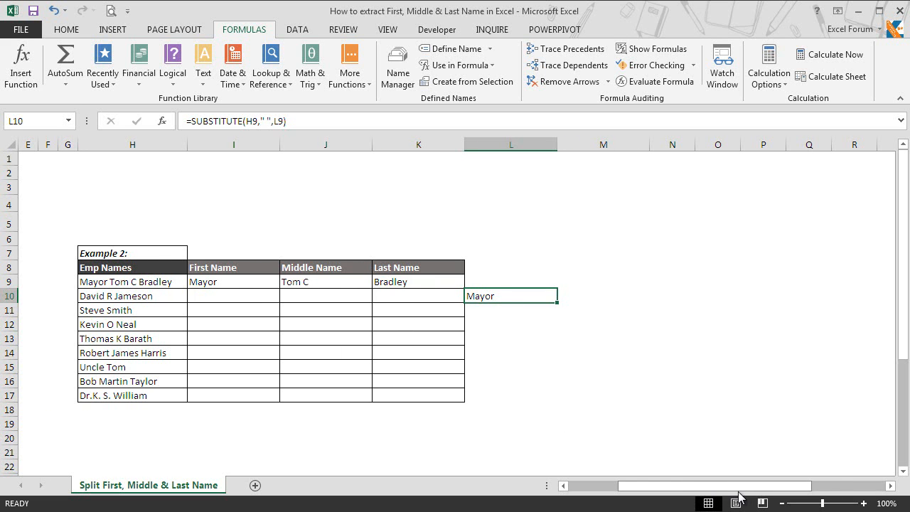
Scroll right to see L10's spaced-out words, then return to K9's last-name formula.
click(890, 488)
click(890, 488)
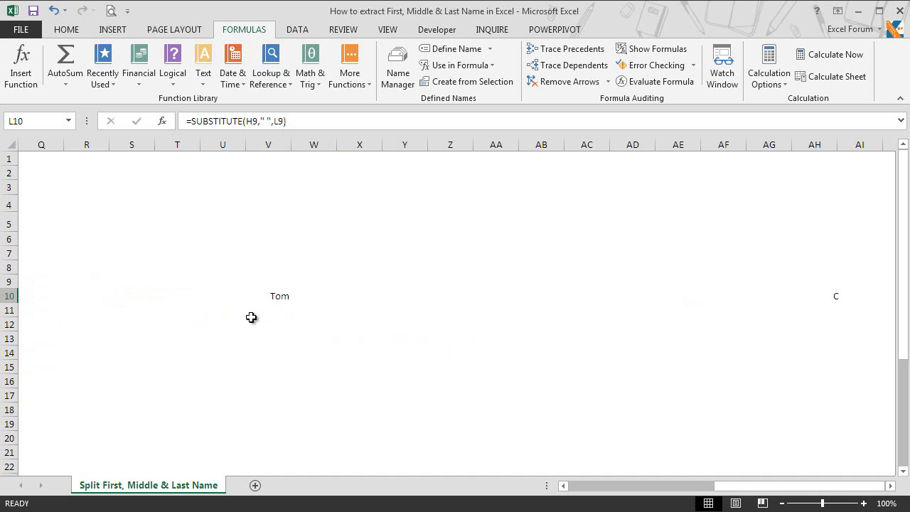
click(890, 487)
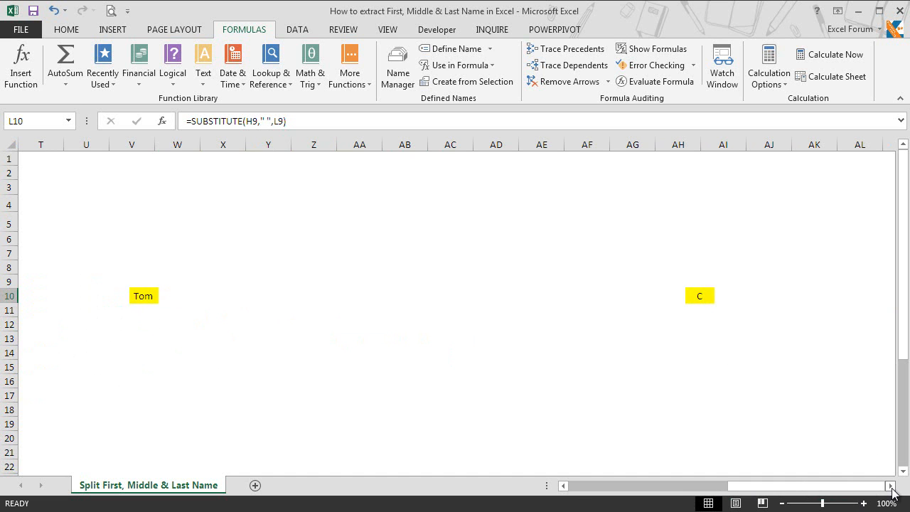
click(563, 486)
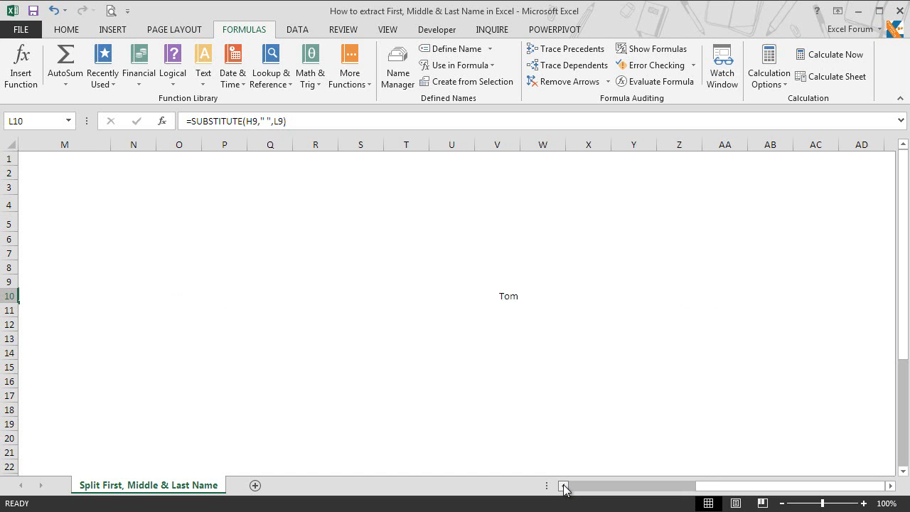
click(563, 485)
click(563, 486)
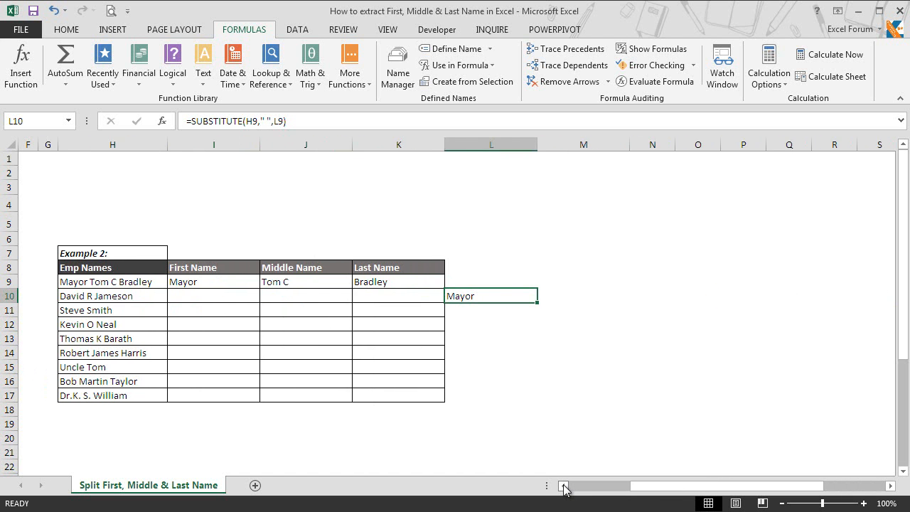
click(563, 486)
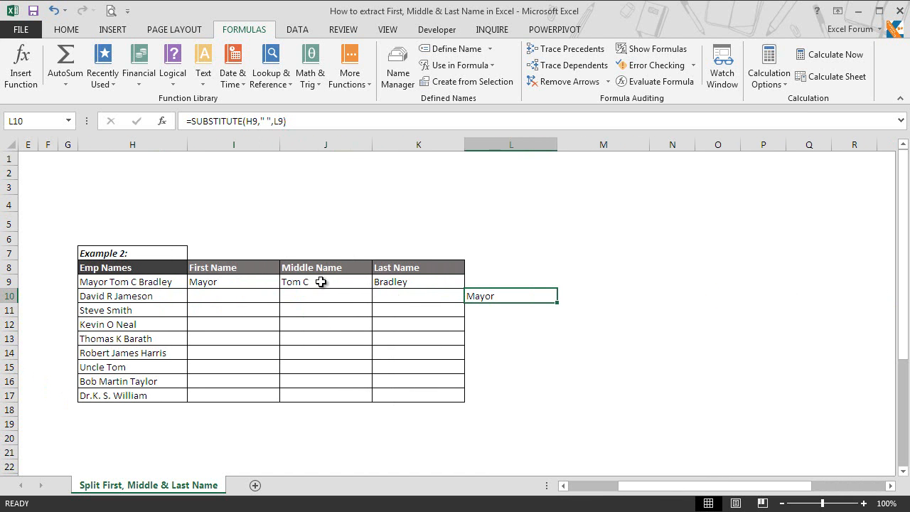
click(400, 282)
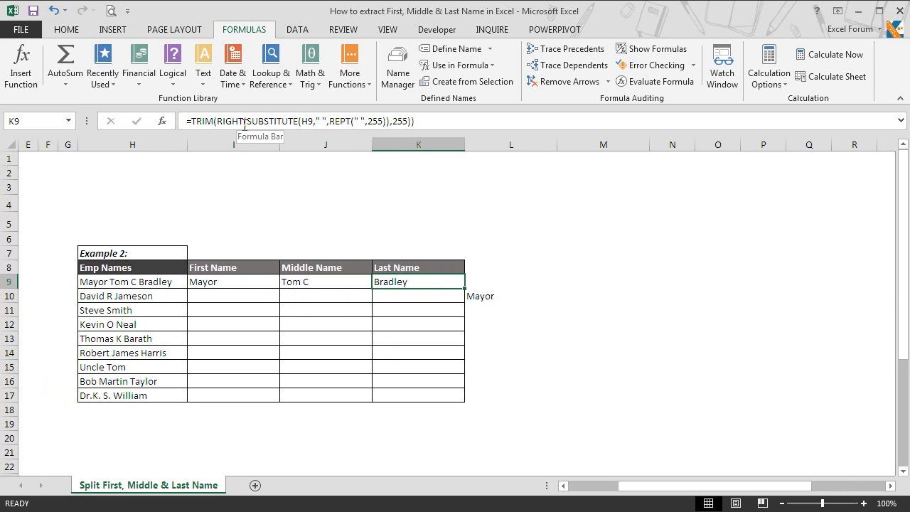
Enter =RIGHT(L10,255) in L11 to take the last 255 characters of the padded text.
click(486, 307)
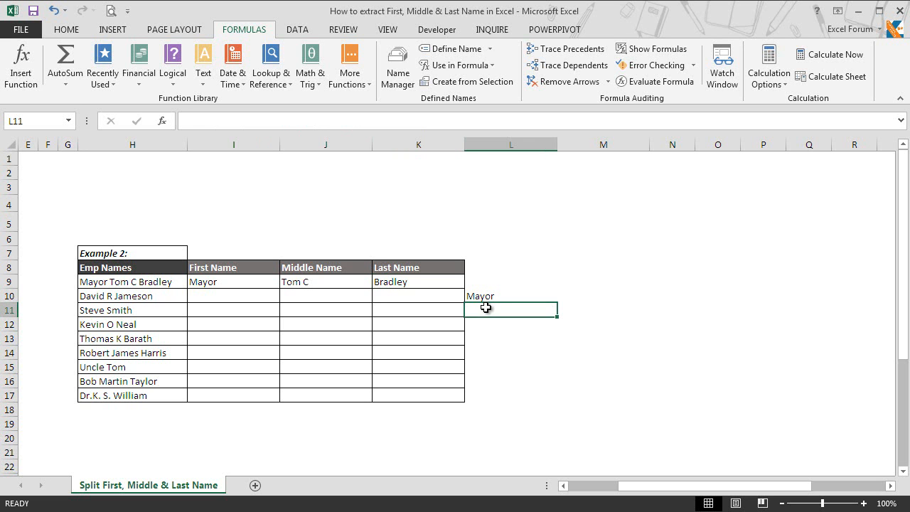
text(=right)
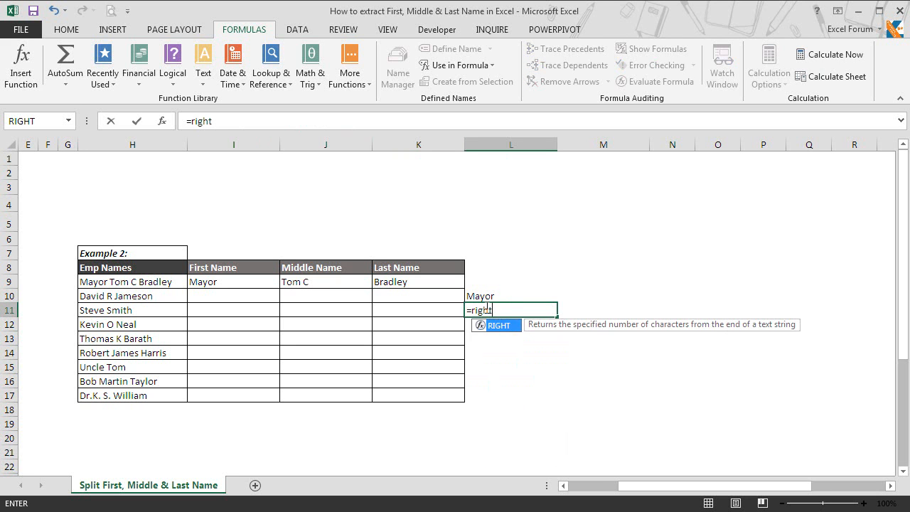
key(Tab)
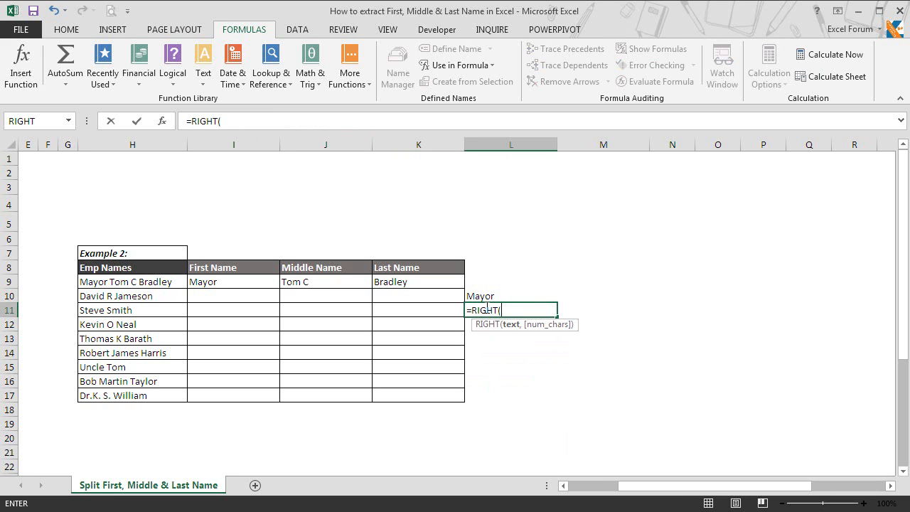
click(493, 296)
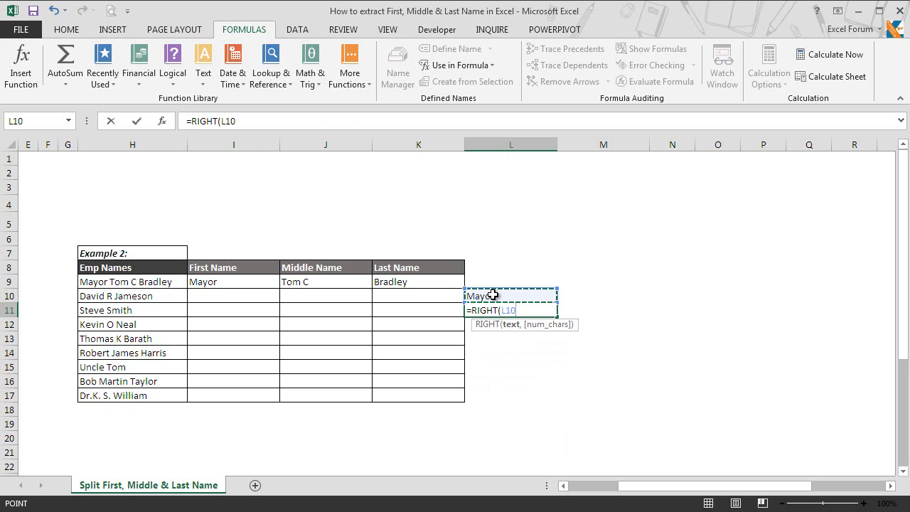
text(,255)
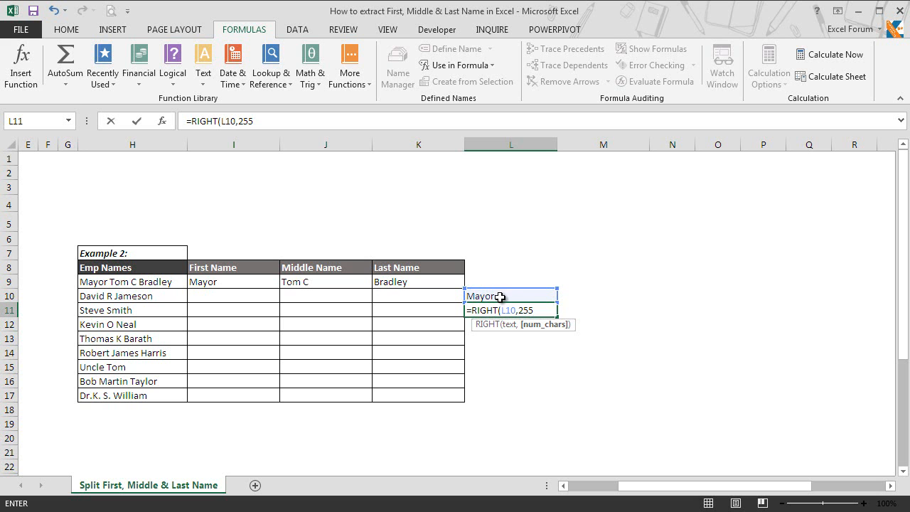
text())
key(Return)
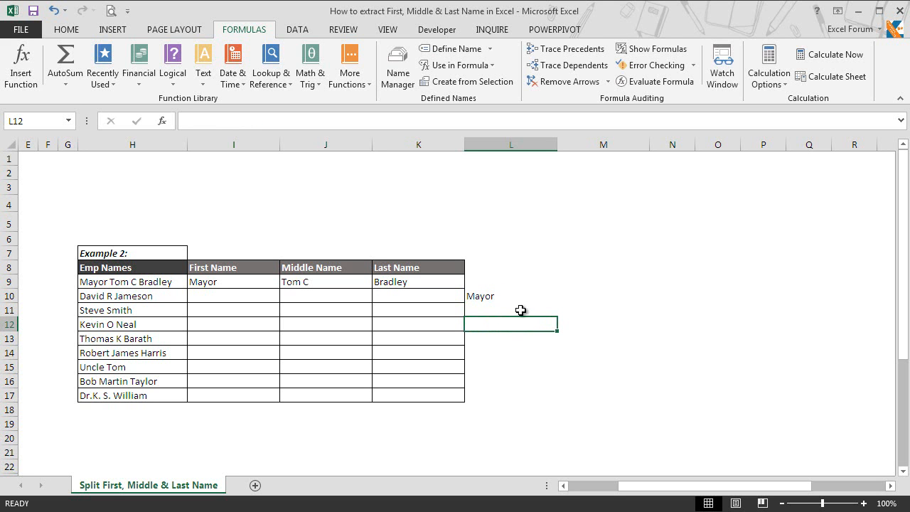
click(520, 312)
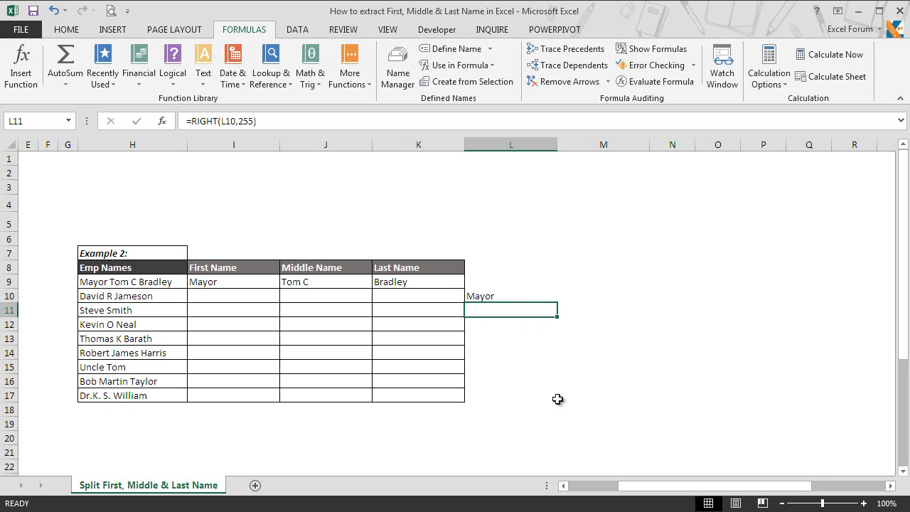
drag(656, 491, 718, 494)
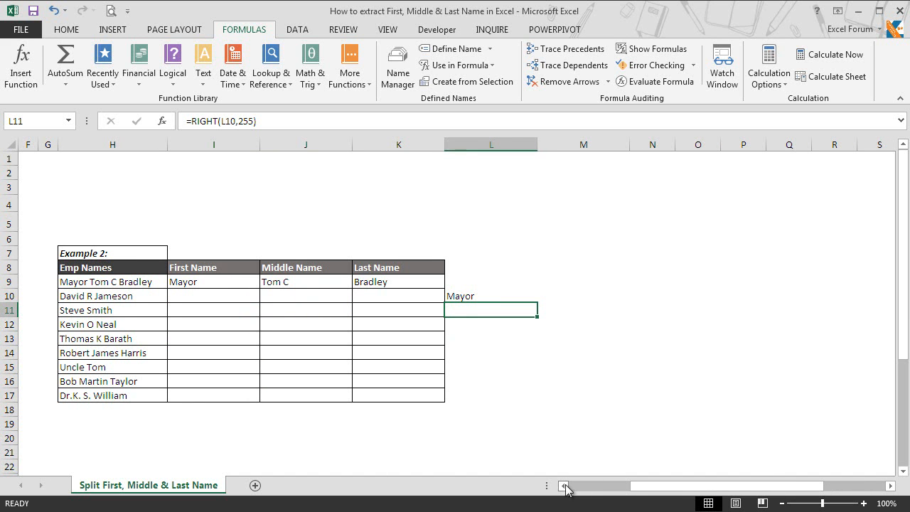
Enter =TRIM(L11) in L12 to strip the spaces around Bradley.
click(563, 486)
click(497, 326)
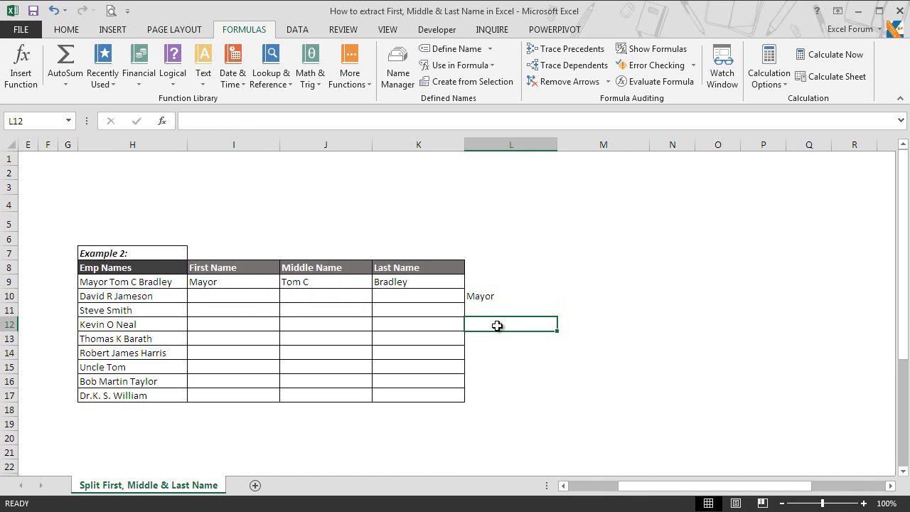
text(=trim)
double_click(497, 339)
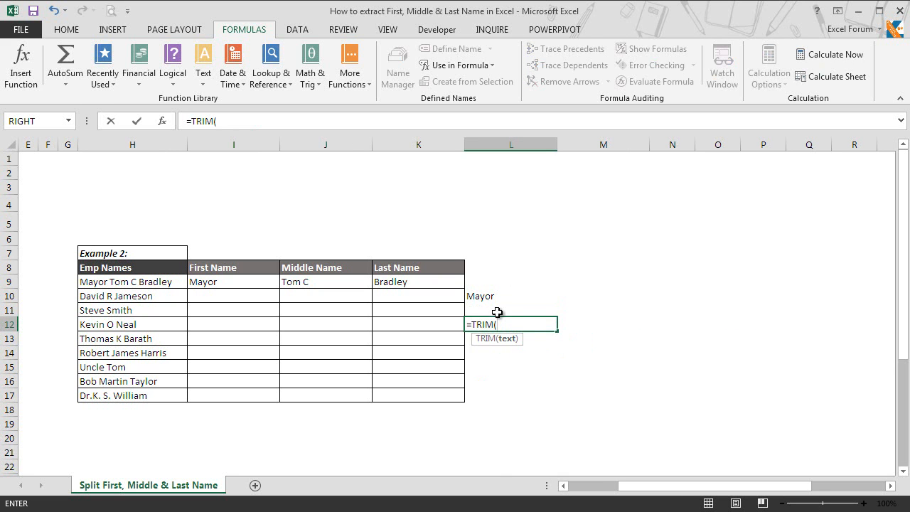
click(496, 312)
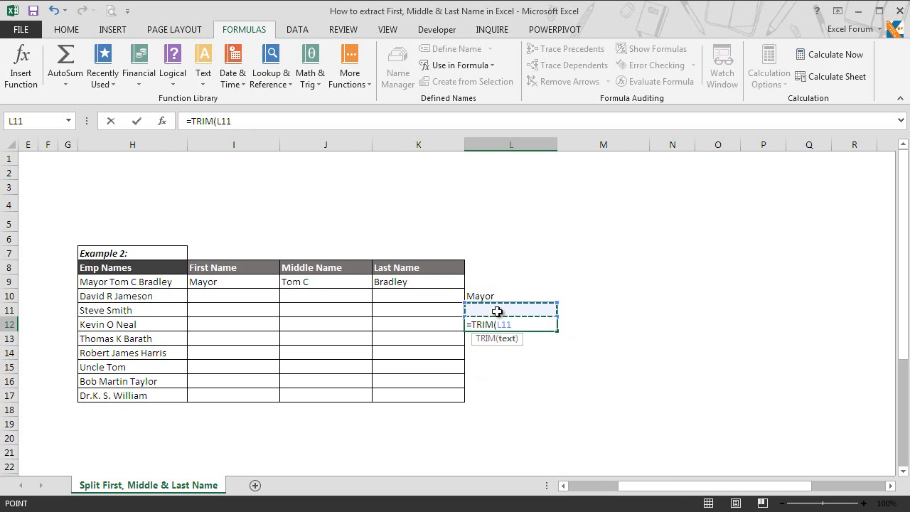
key(Return)
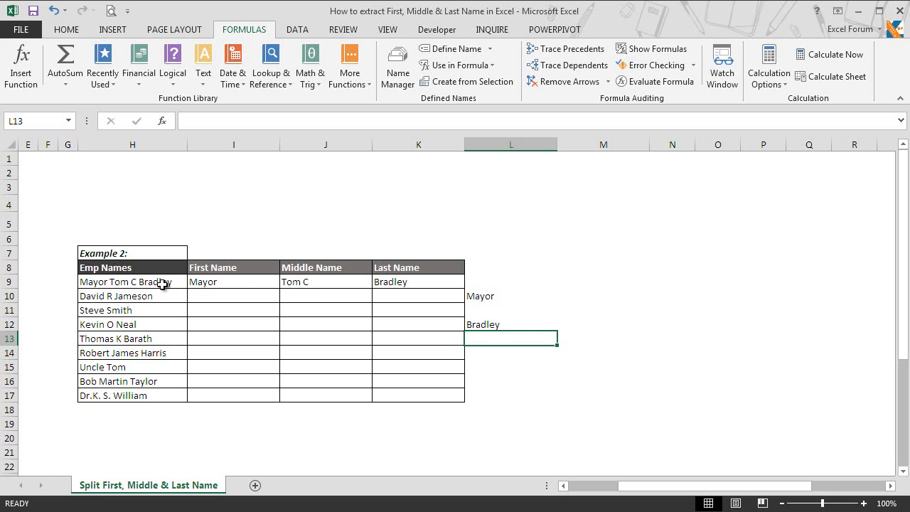
Review and recommit J9's IF/TRIM/SUBSTITUTE middle-name formula, then select helper range L9:L13.
click(302, 281)
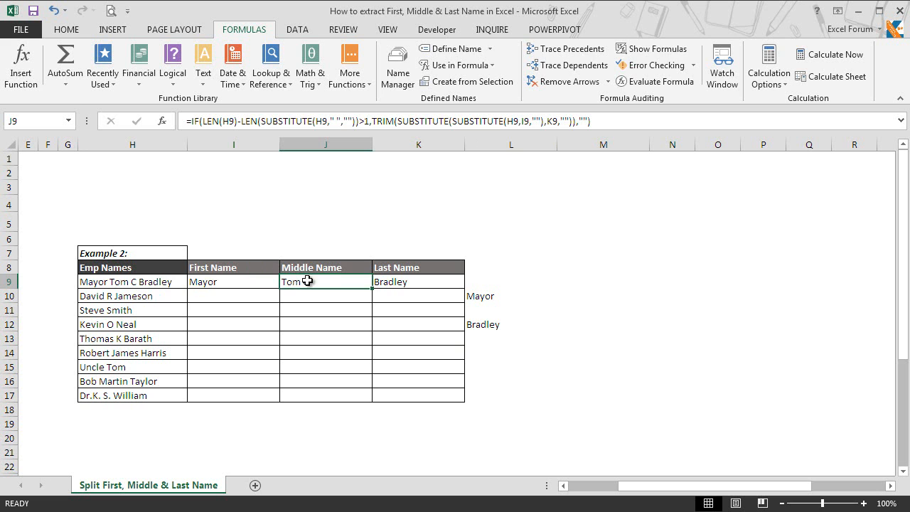
double_click(303, 281)
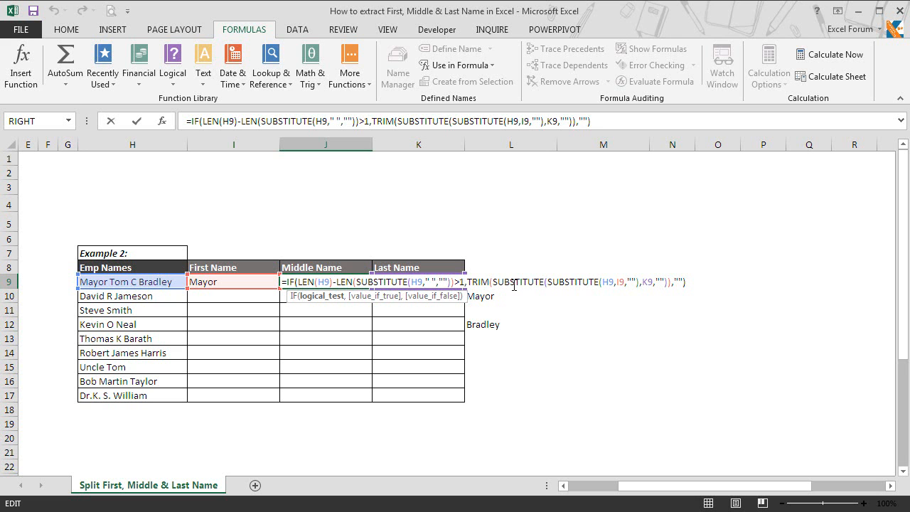
drag(467, 283, 684, 282)
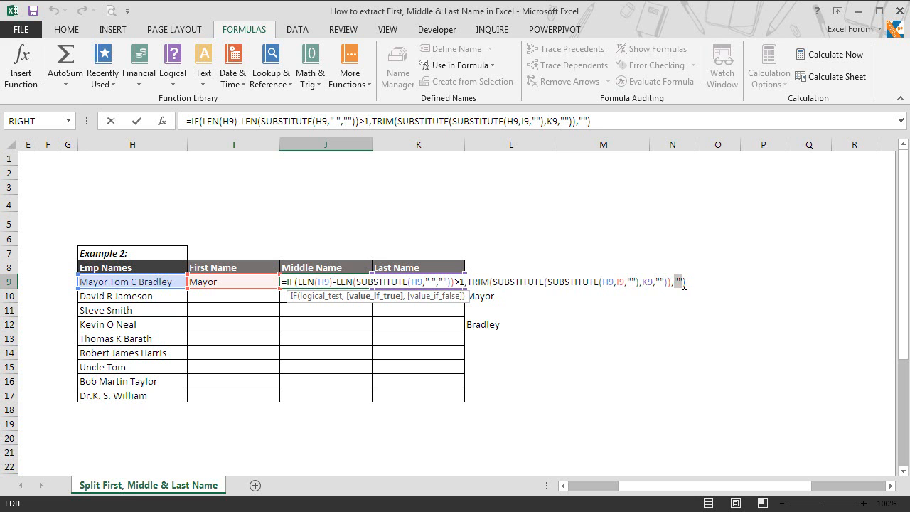
key(Return)
click(503, 285)
drag(503, 285, 496, 344)
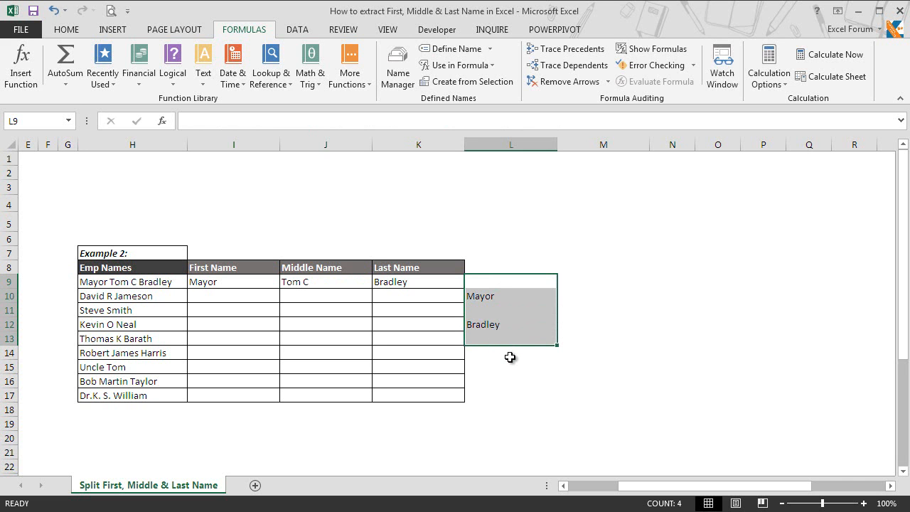
Clear the old helper values from L9:L13.
key(Delete)
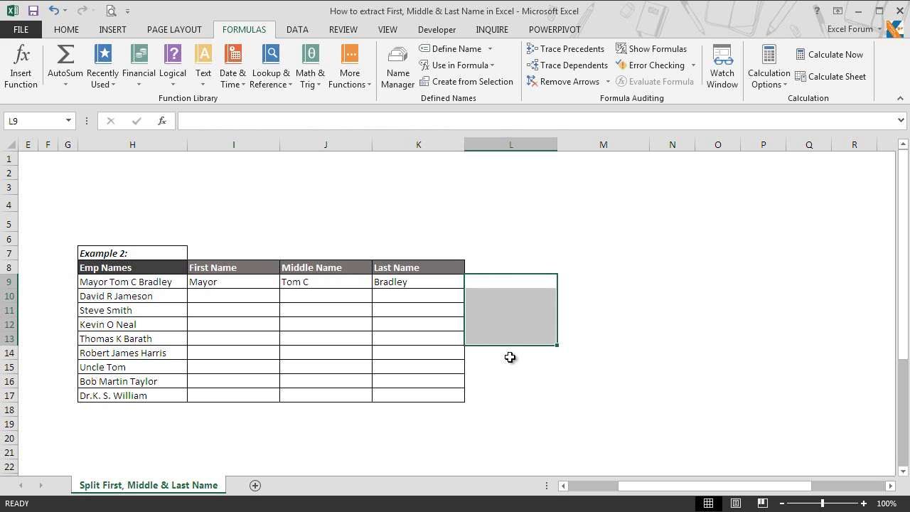
key(Down)
key(Up)
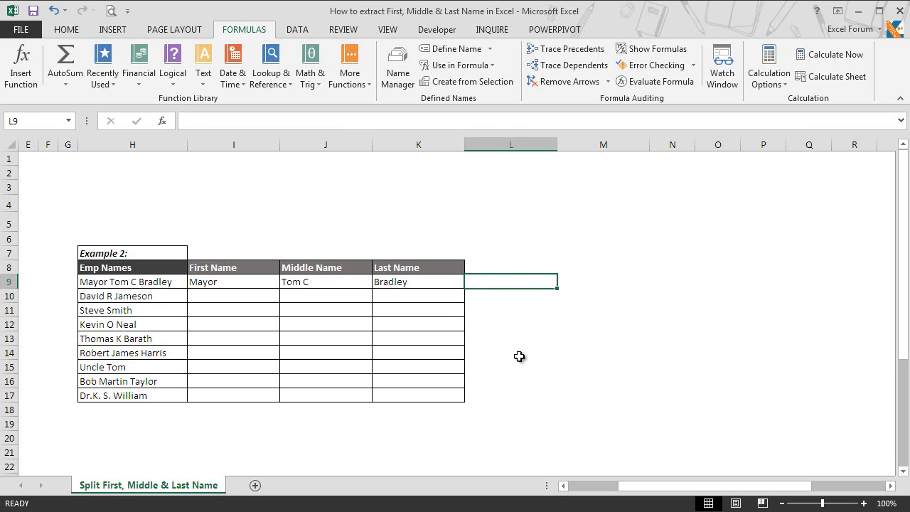
Enter =LEN(H9) in L9 and select all of column L.
text(=len)
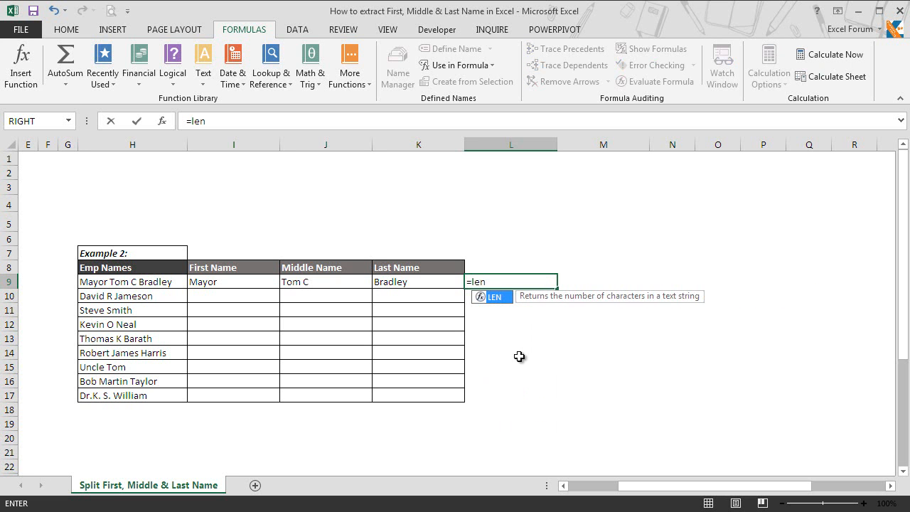
key(Tab)
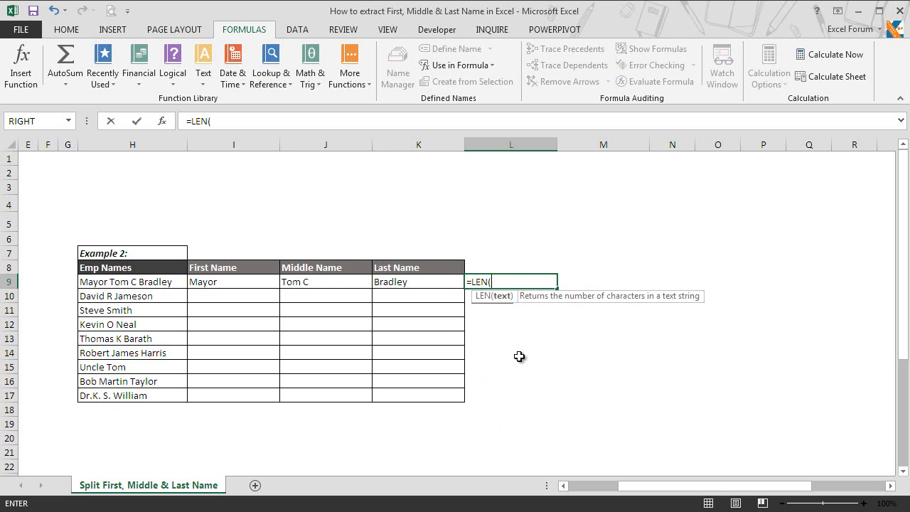
click(148, 282)
text())
key(Return)
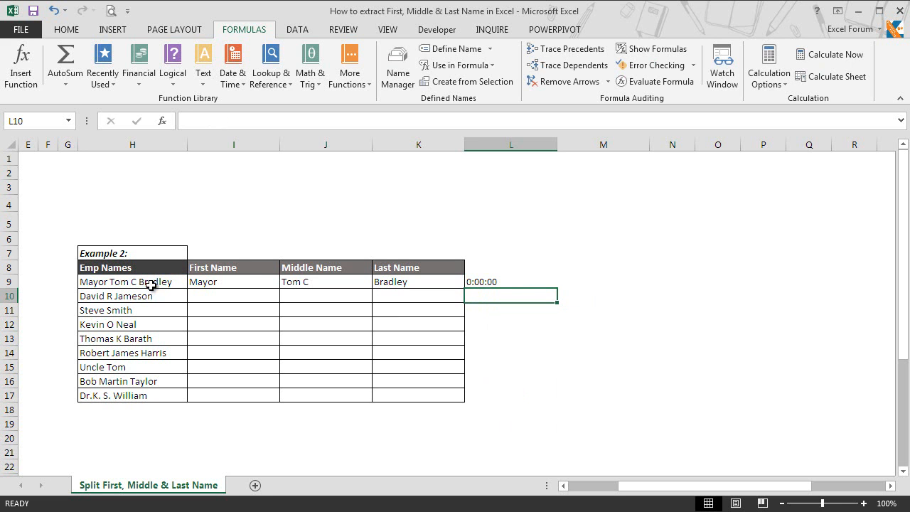
click(498, 282)
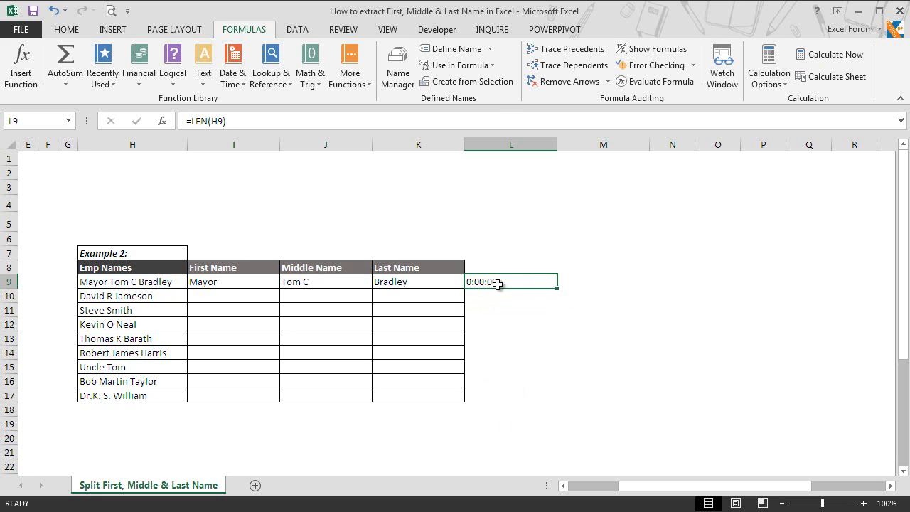
click(504, 144)
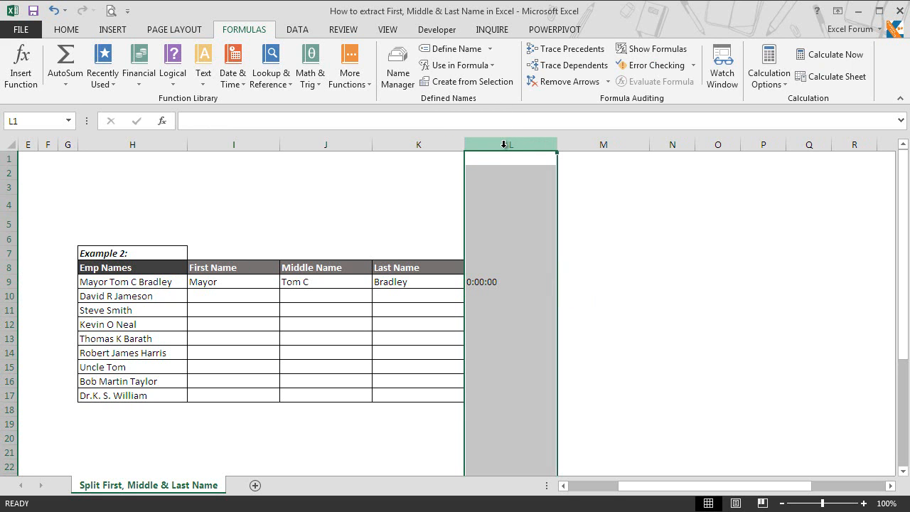
Format column L as Number with 0 decimal places so L9 displays 19.
right_click(521, 146)
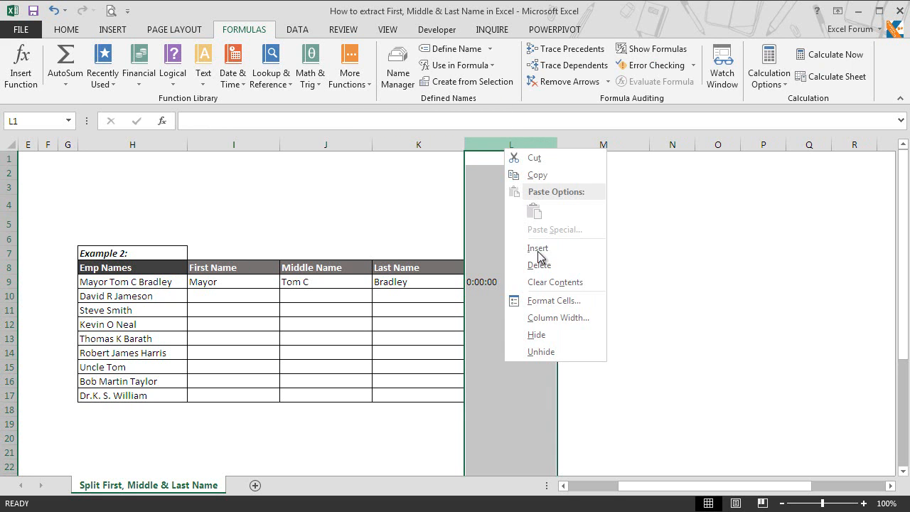
click(532, 299)
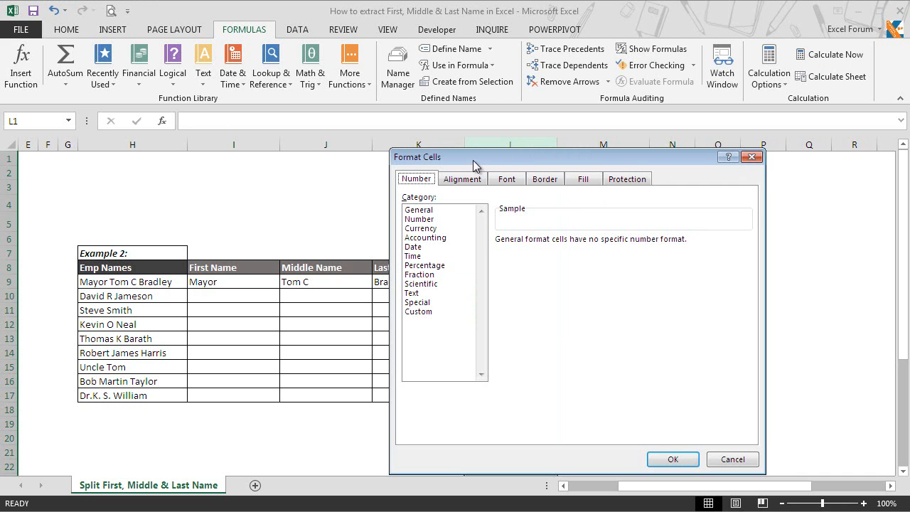
drag(473, 160, 481, 157)
click(432, 216)
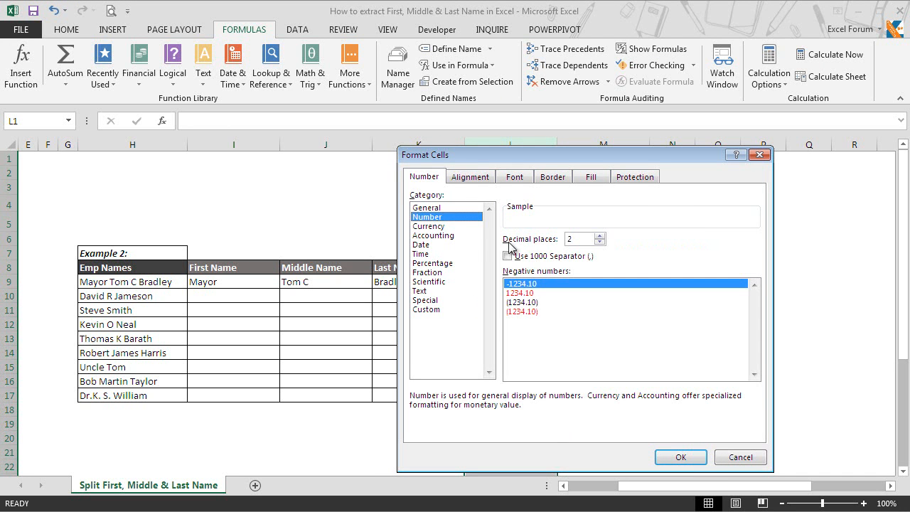
click(600, 242)
click(600, 242)
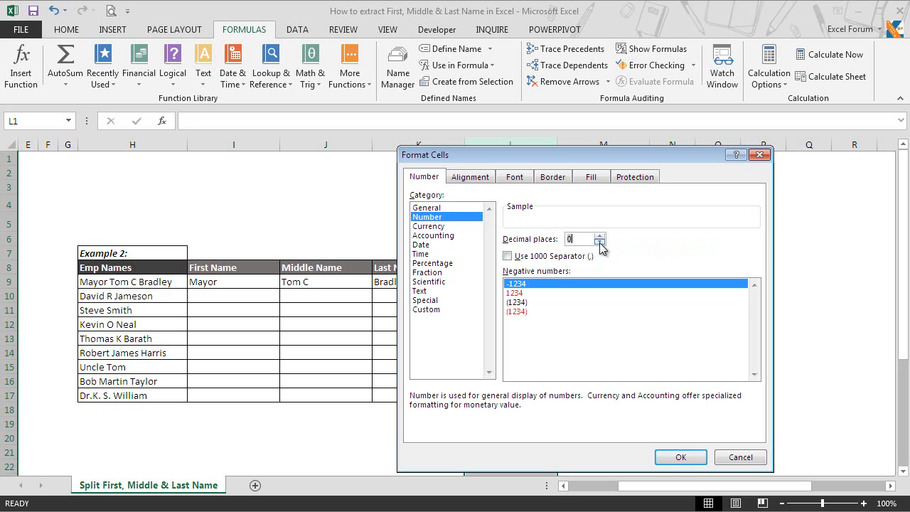
click(680, 459)
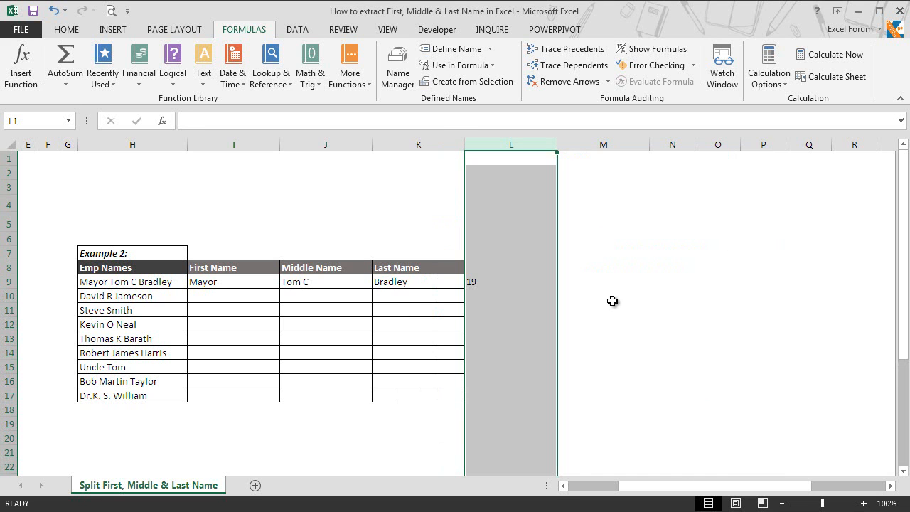
click(493, 283)
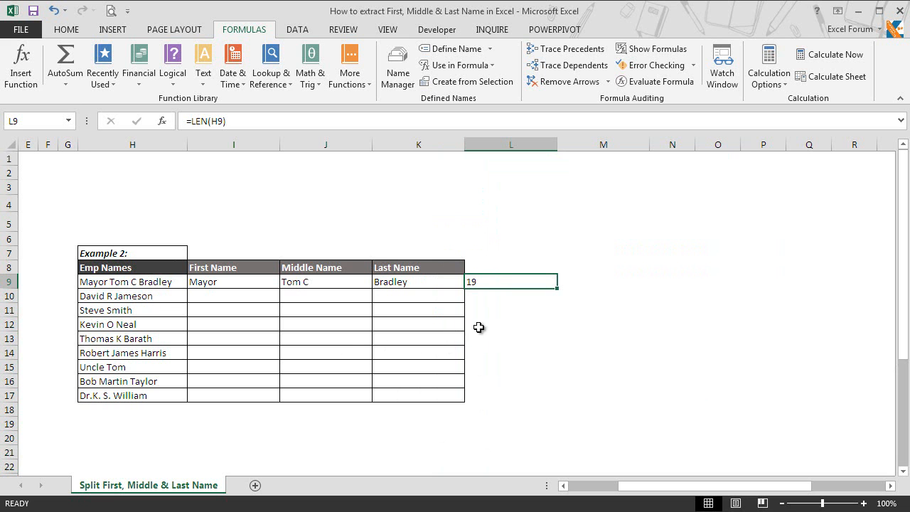
Enter =SUBSTITUTE(H9," ","") in L10 to show the name as MayorTomCBradley.
click(496, 298)
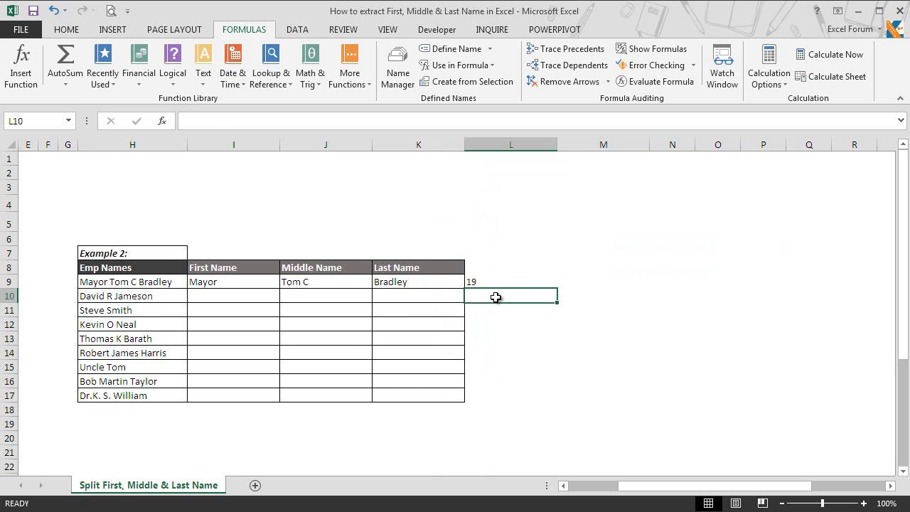
text(=suv)
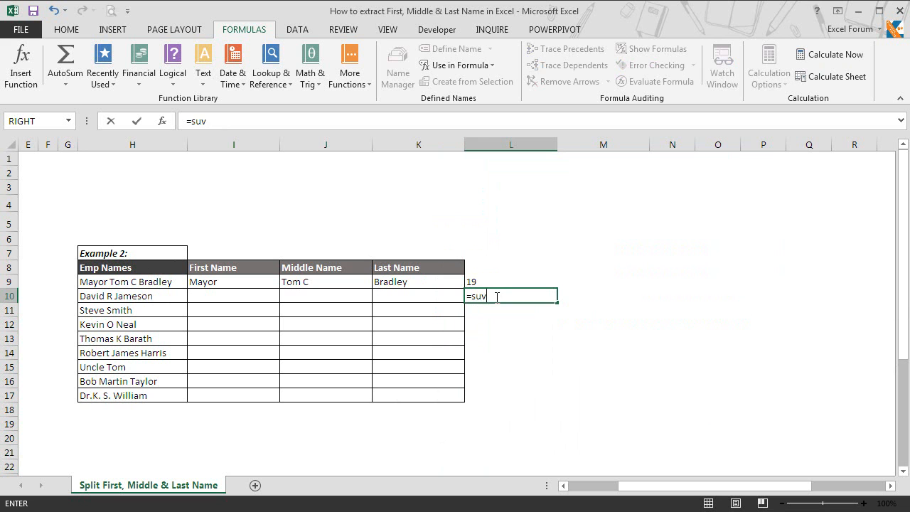
key(BackSpace)
text(b)
key(Tab)
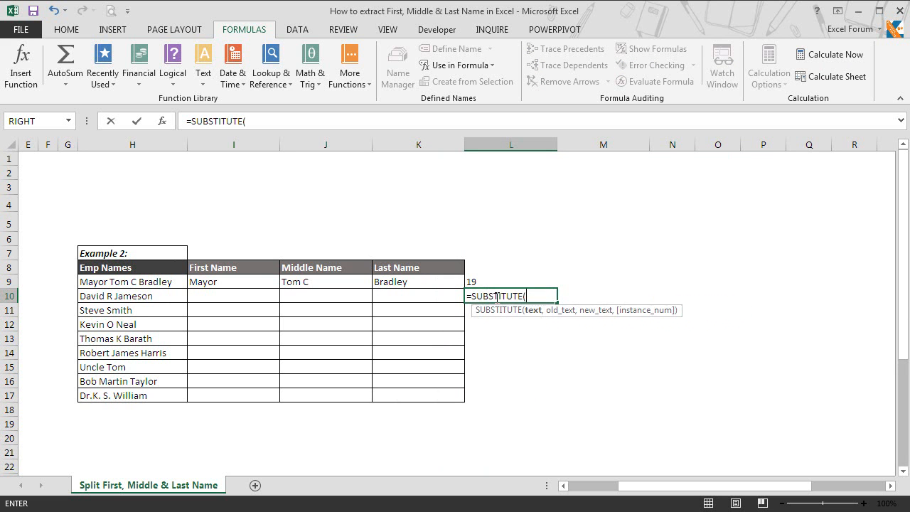
click(137, 283)
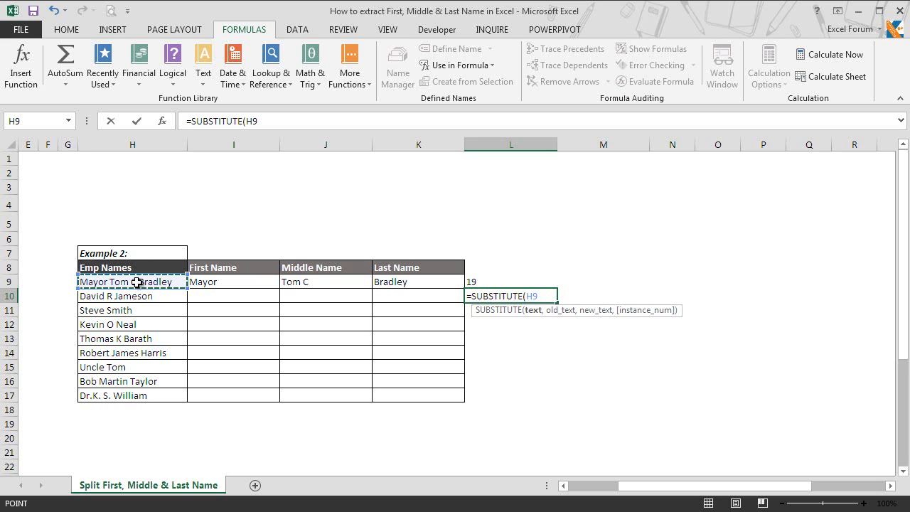
text(,)
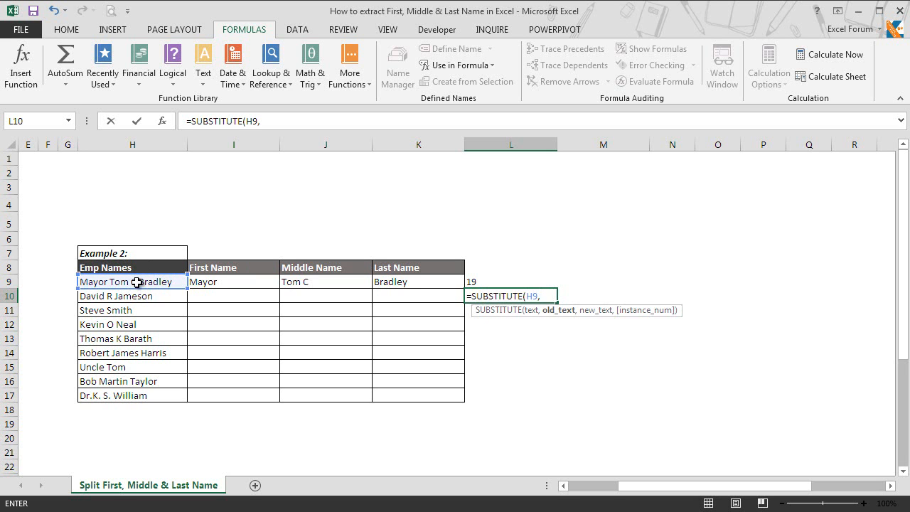
text(" ","")
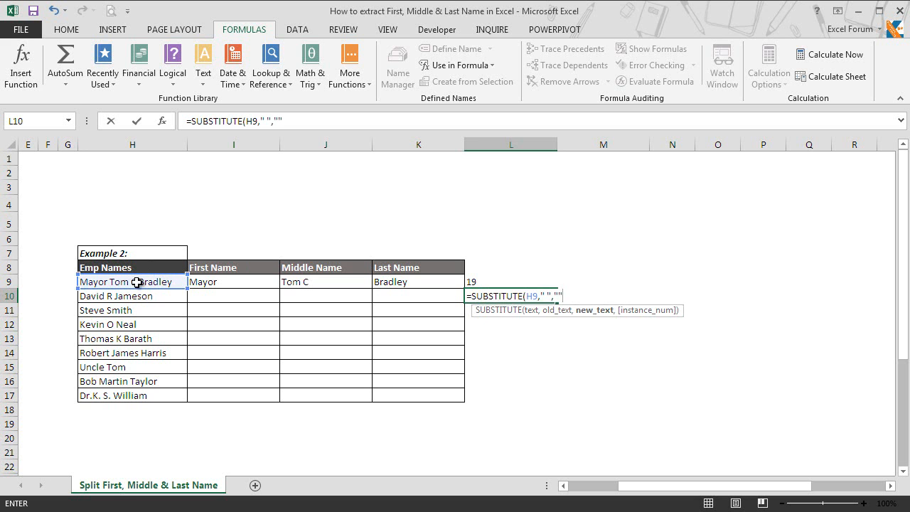
text())
key(Return)
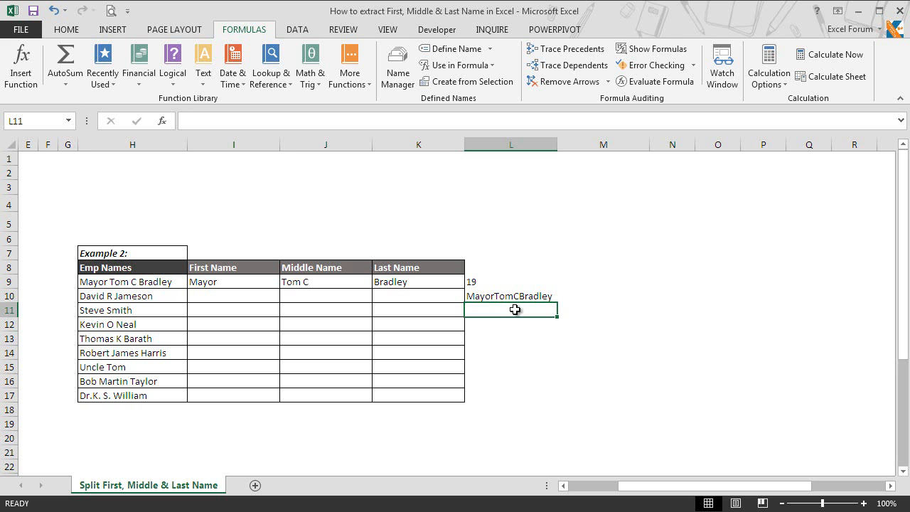
Enter =LEN(L10) in L11 to get 16, then begin a SUBSTITUTE formula in L12.
text(=len)
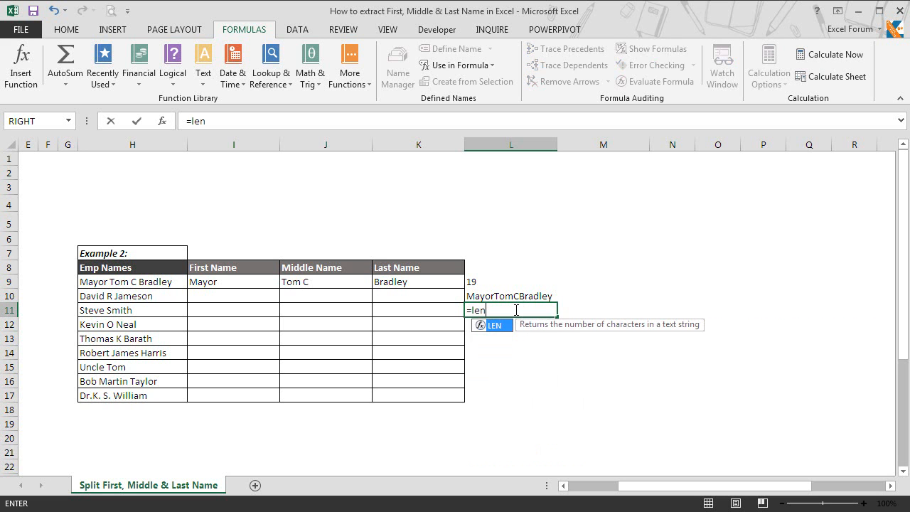
key(Tab)
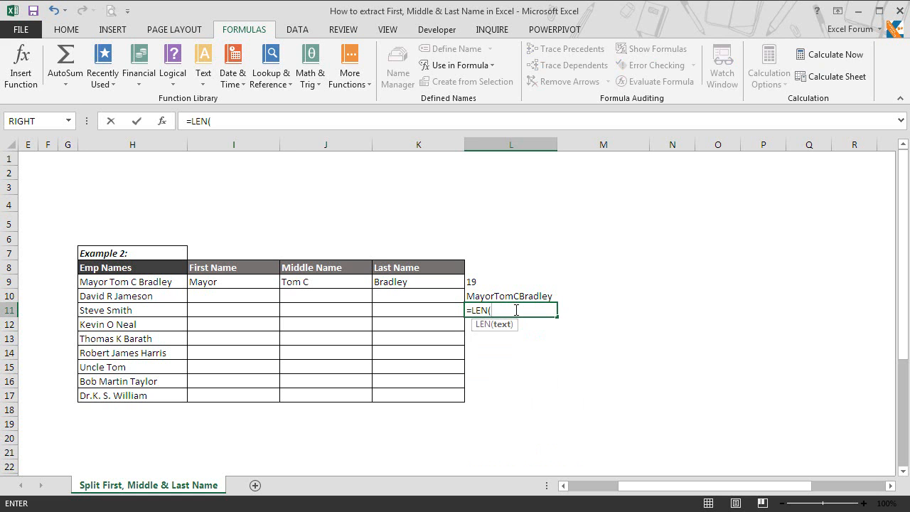
click(506, 296)
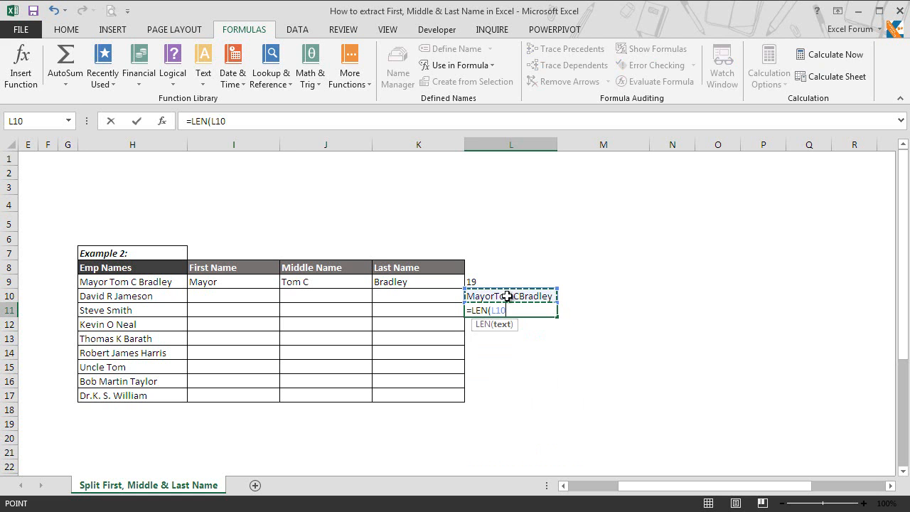
text())
key(Return)
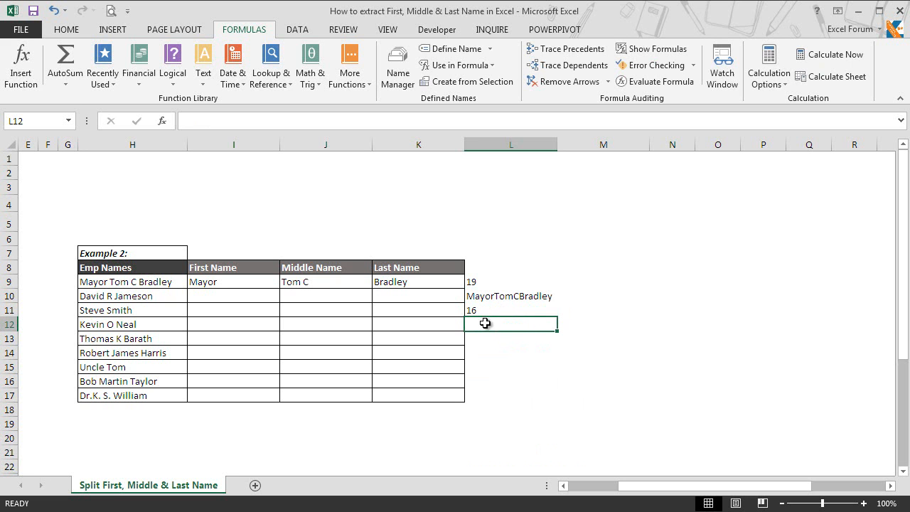
text(=subs)
key(Tab)
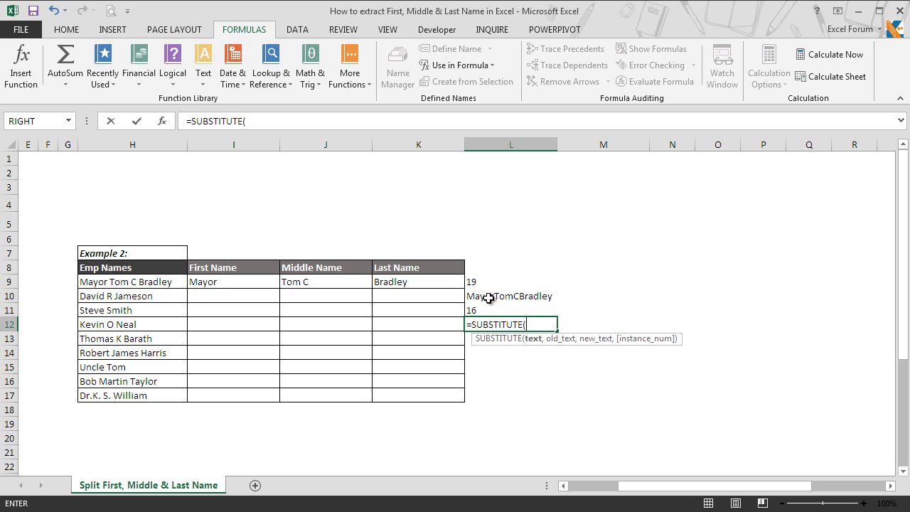
Complete L12 as =SUBSTITUTE(H9,I9,"") so it shows Tom C Bradley.
click(152, 281)
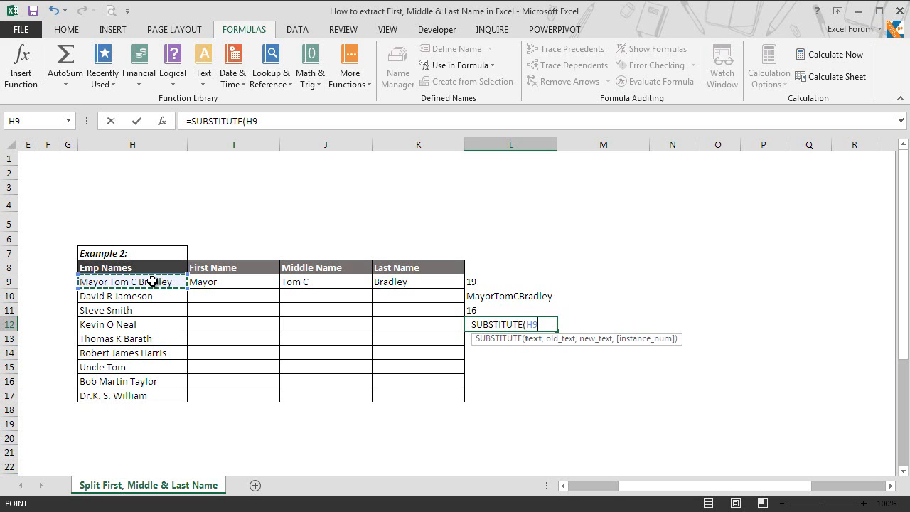
text(,)
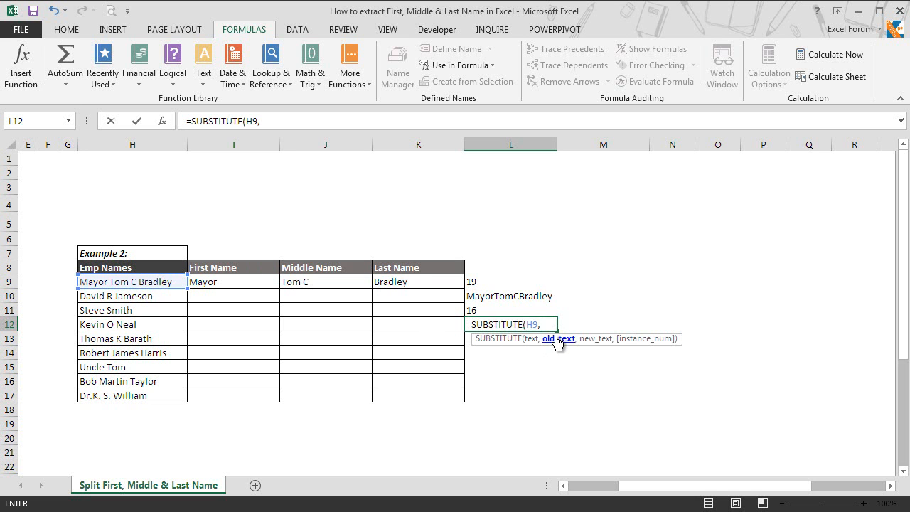
click(217, 282)
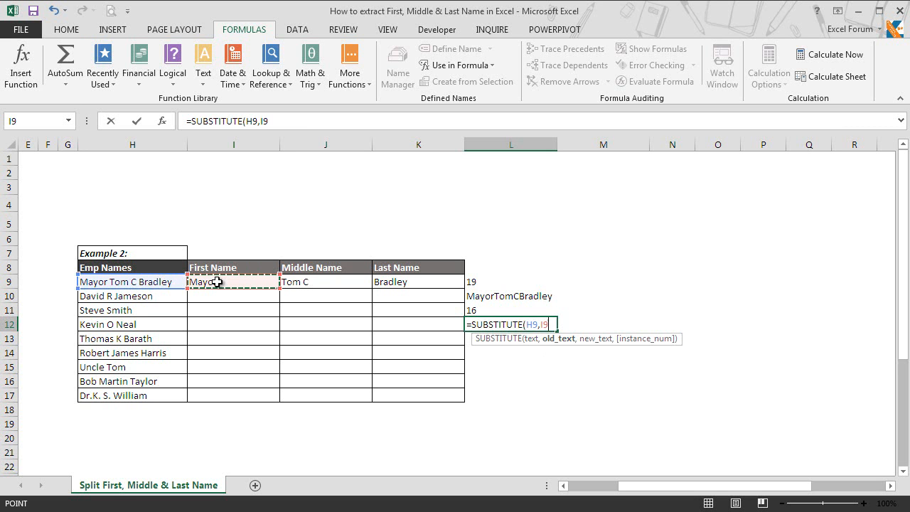
text(,)
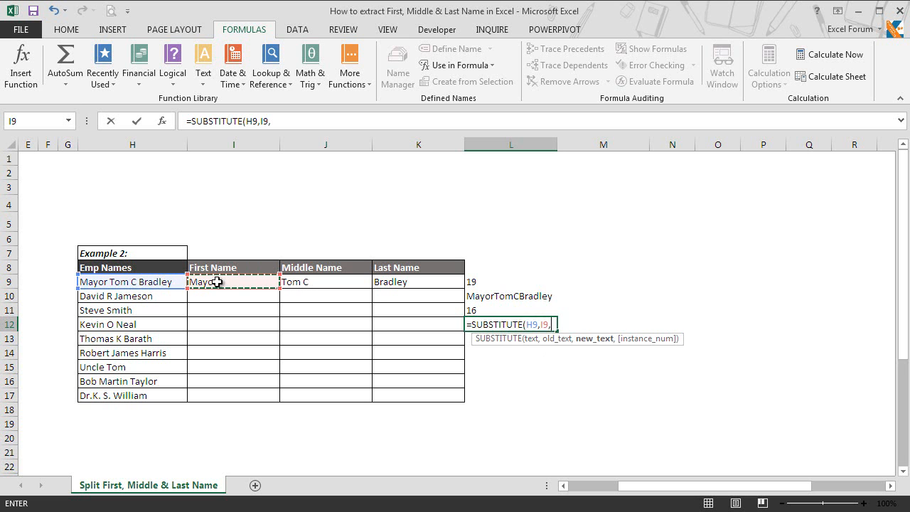
text(")
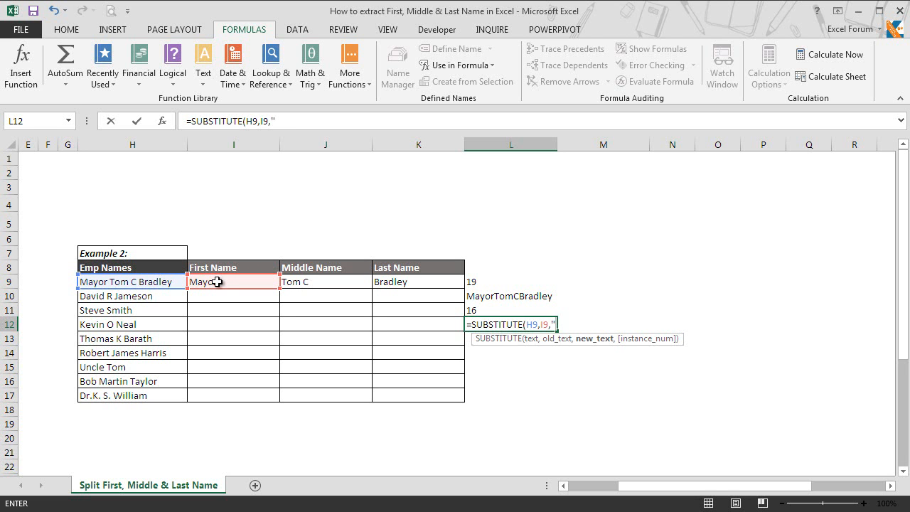
text("))
key(Return)
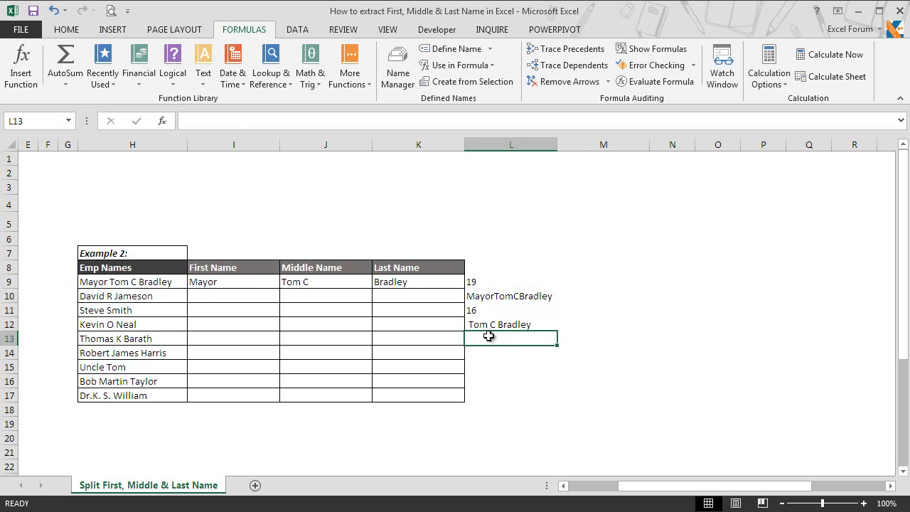
Enter =SUBSTITUTE(L12,K9,"") in L13 to strip the last name, leaving Tom C.
text(=sub)
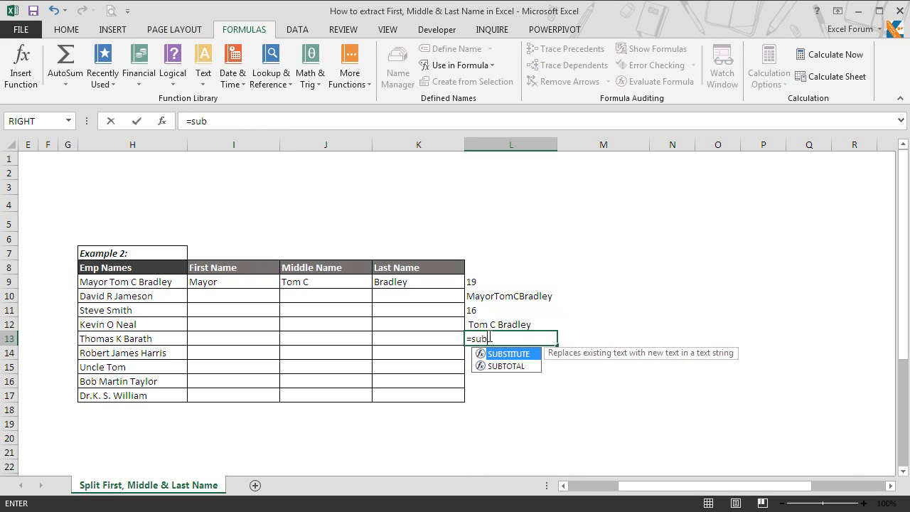
key(Tab)
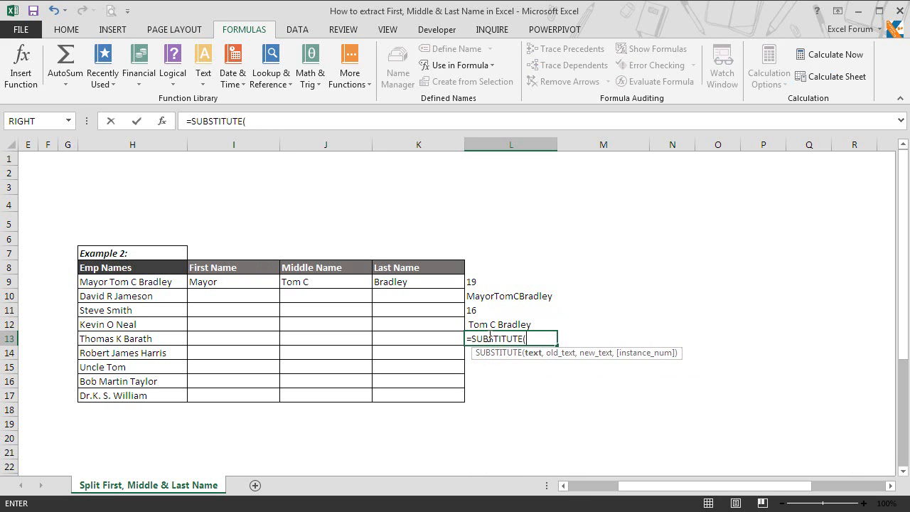
click(537, 325)
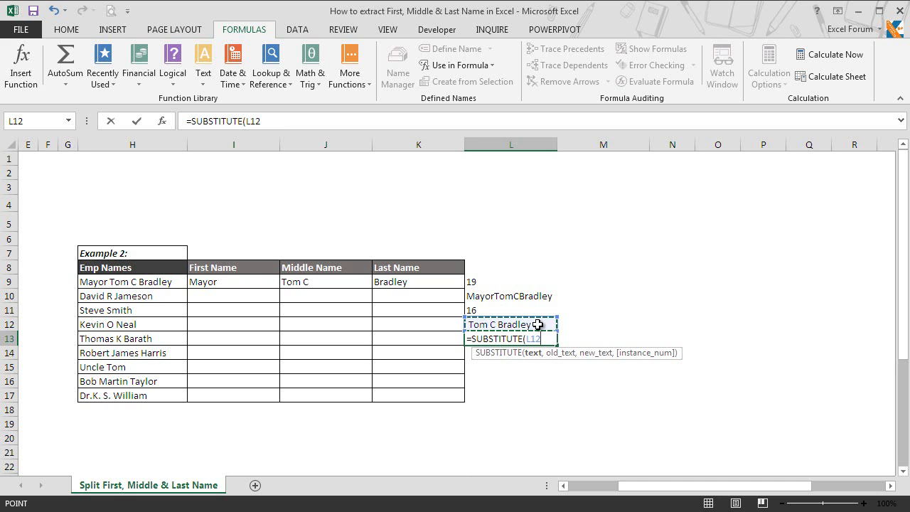
text(,)
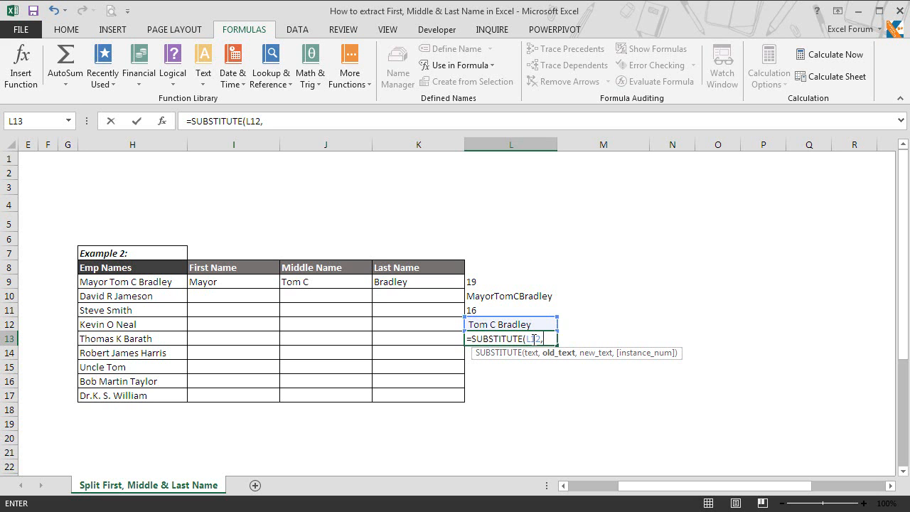
click(390, 283)
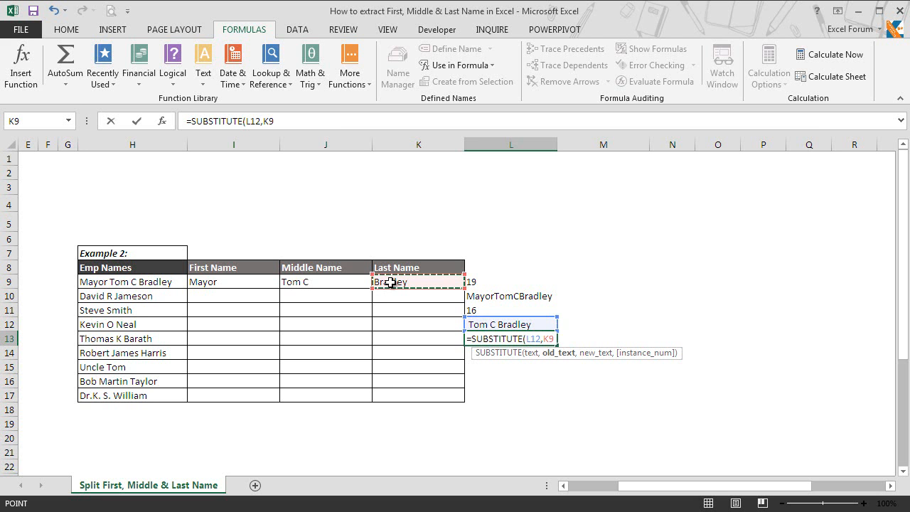
text(,)
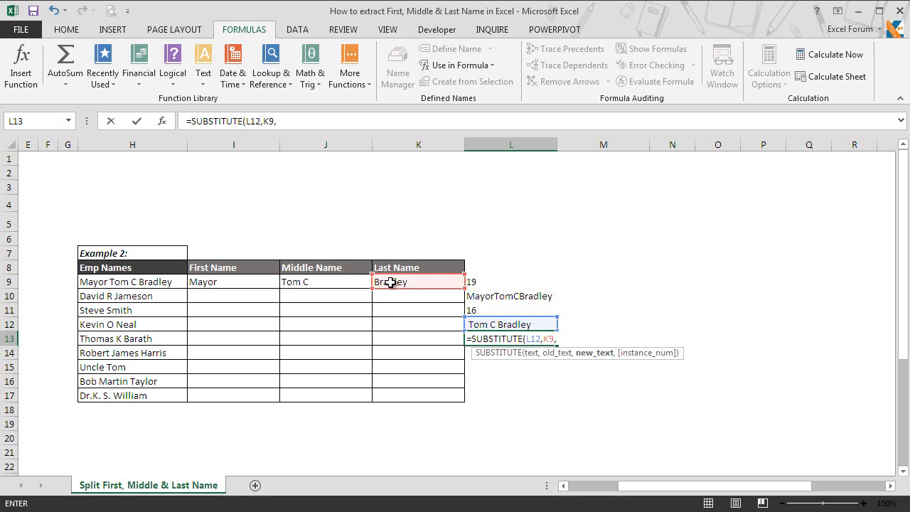
text(""))
key(Return)
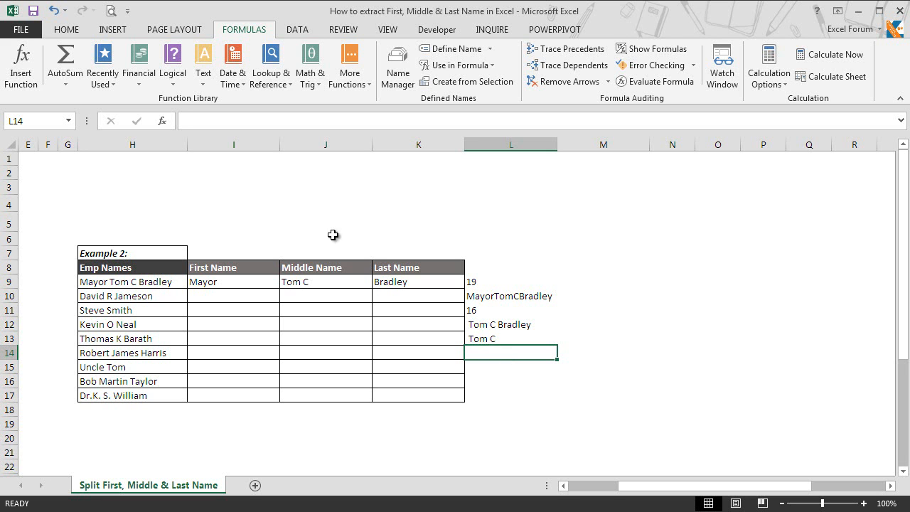
Check J9's middle-name formula, then enter =TRIM(L13) in L14 to return Tom C.
click(298, 283)
drag(363, 112, 369, 119)
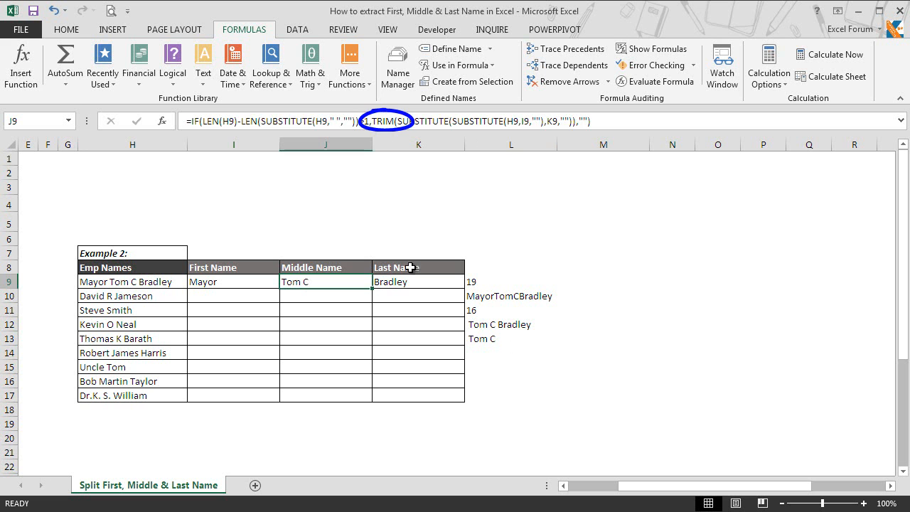
click(489, 349)
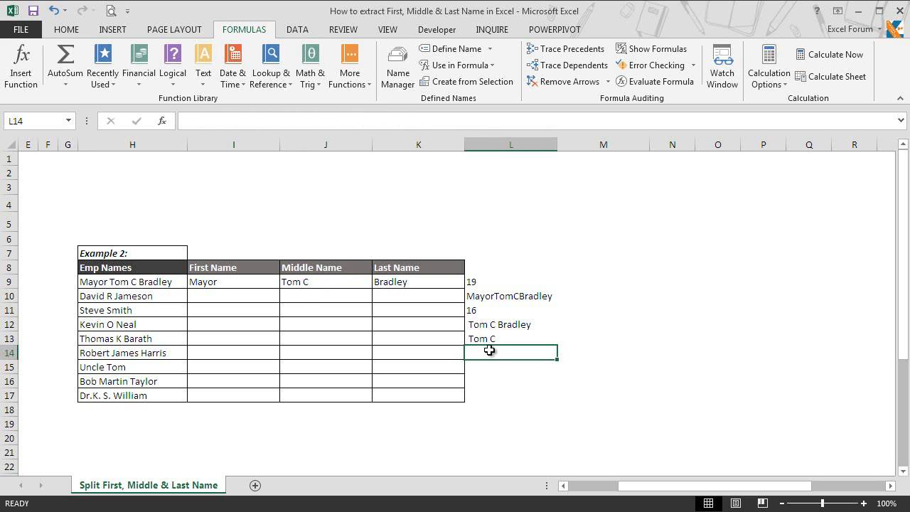
text(=trim)
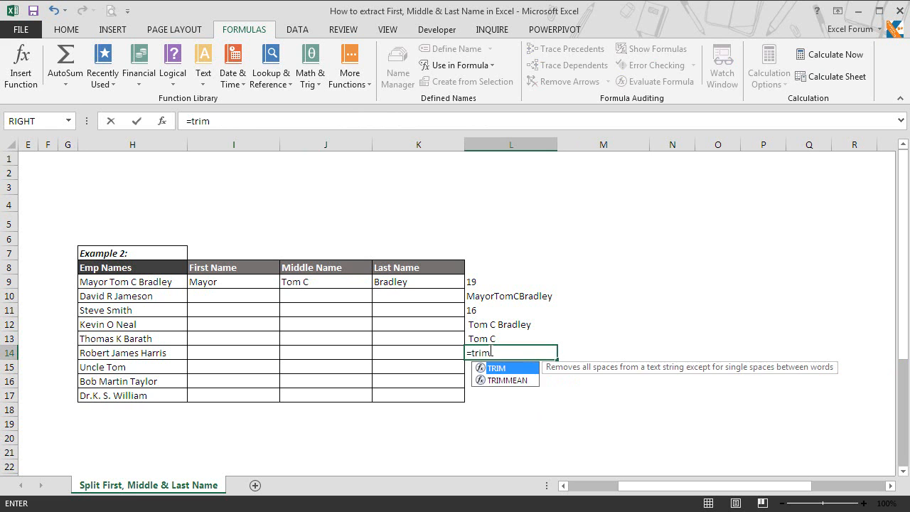
key(Tab)
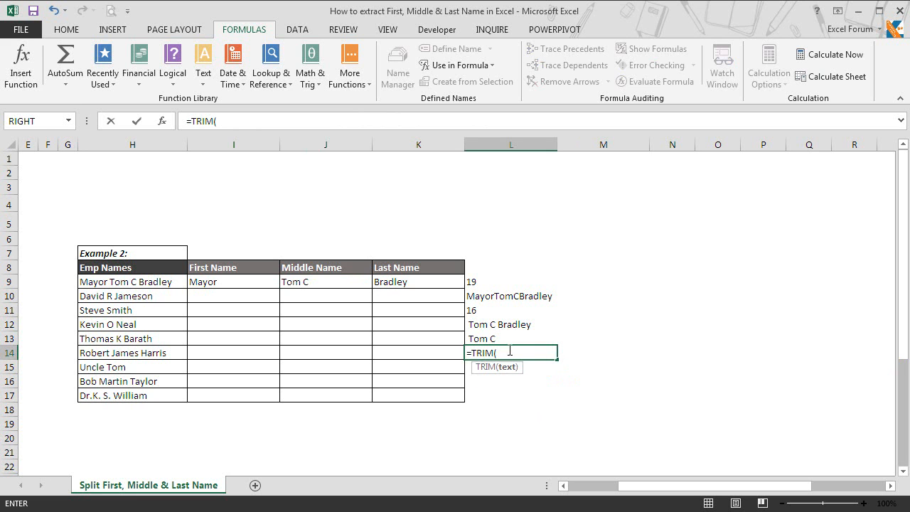
click(506, 340)
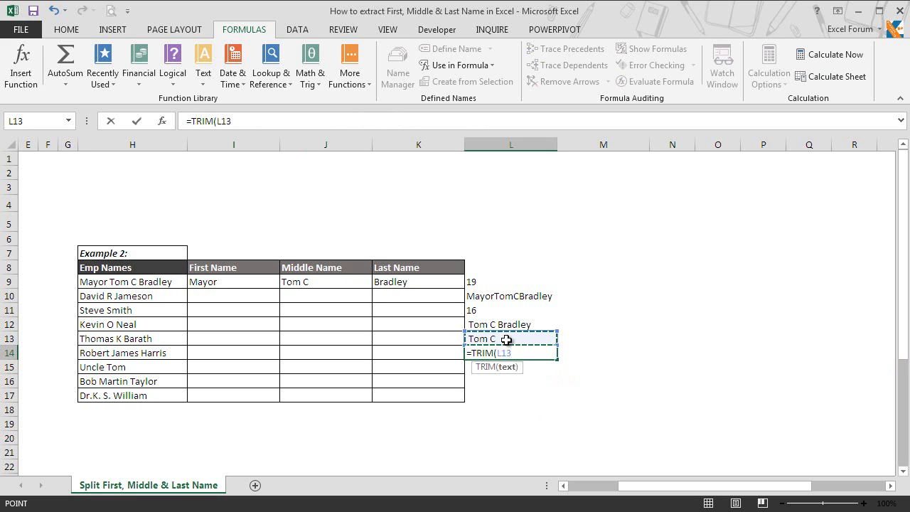
key(Return)
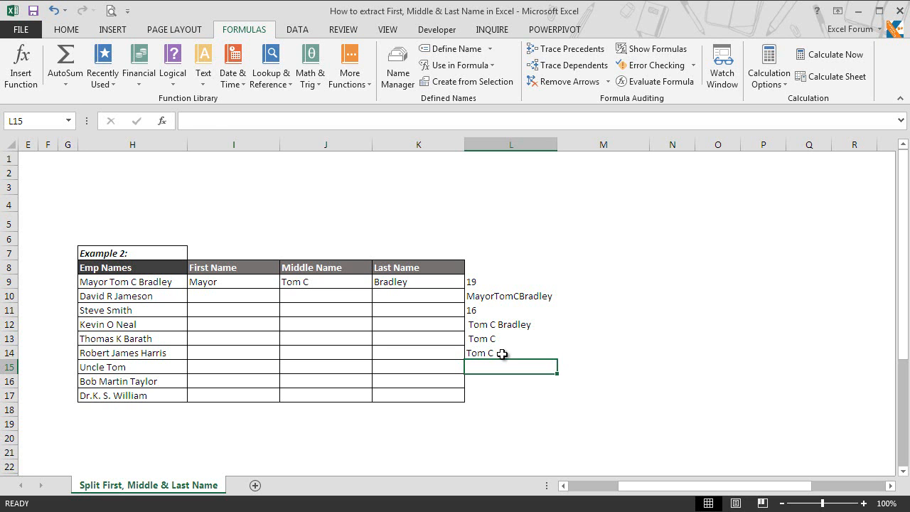
click(502, 354)
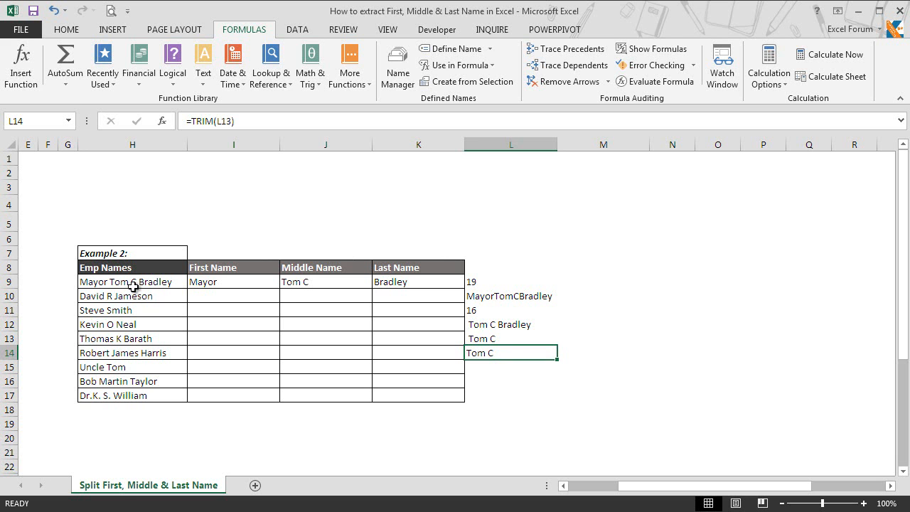
click(294, 283)
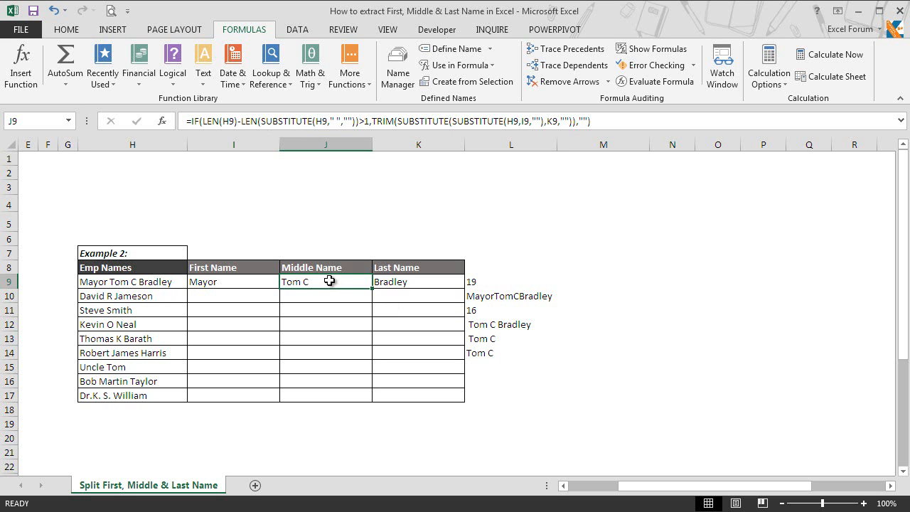
Copy the I9:K9 name formulas down to fill I9:K17 for all nine names.
click(231, 281)
shift+click(396, 282)
key(ctrl+c)
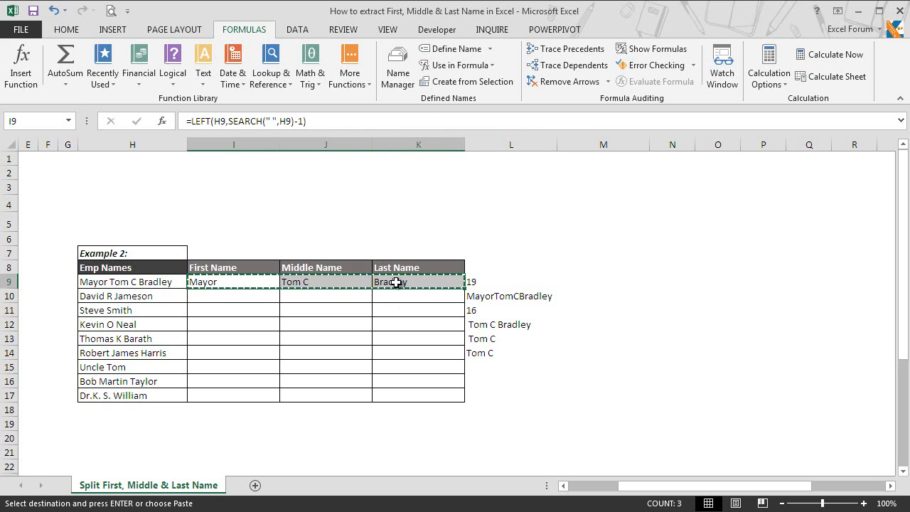
key(shift+Down)
key(shift+Down)
key(shift+Down)
key(shift+Down)
key(shift+Down)
key(shift+Down)
key(shift+Down)
key(shift+Down)
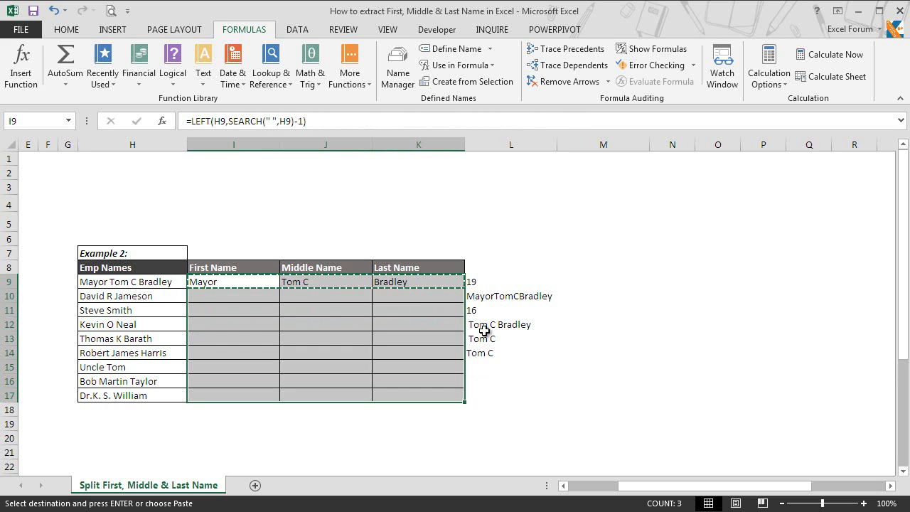
key(ctrl+v)
key(Escape)
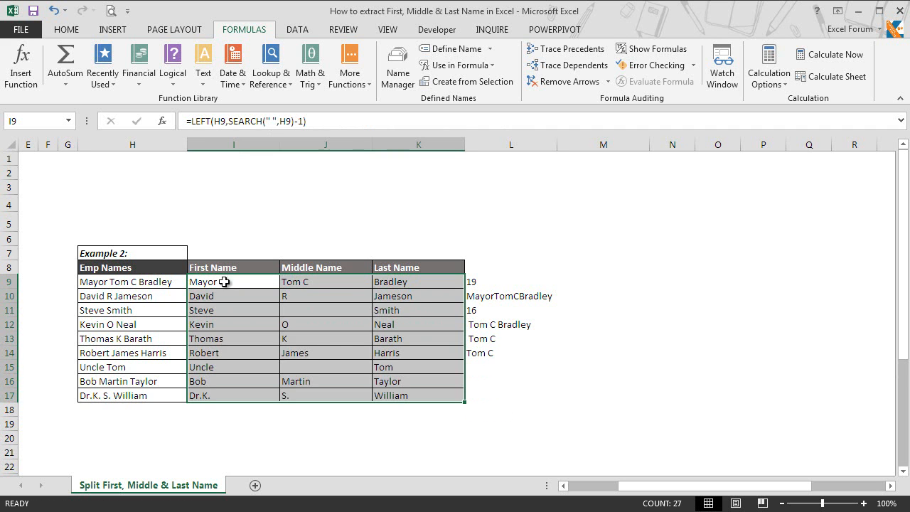
click(223, 282)
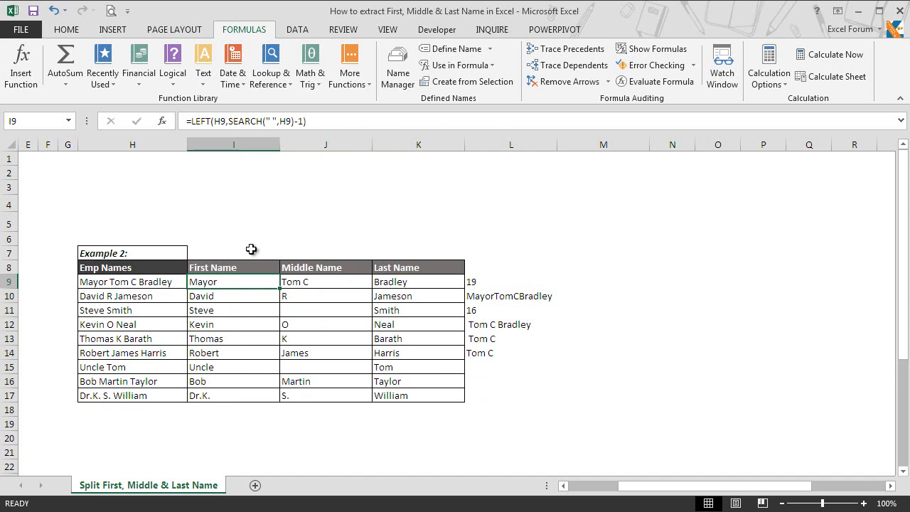
Scroll left to view the Example 1 and Example 2 name tables side by side.
drag(626, 488, 579, 494)
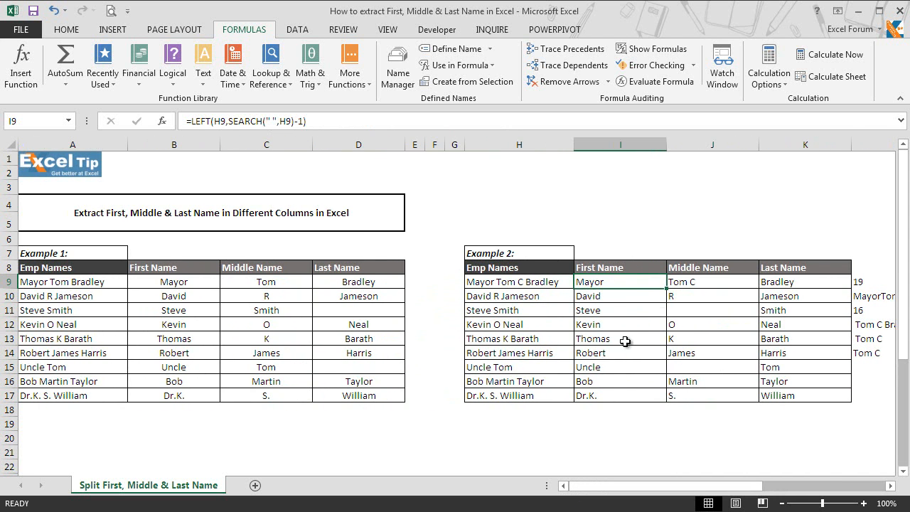